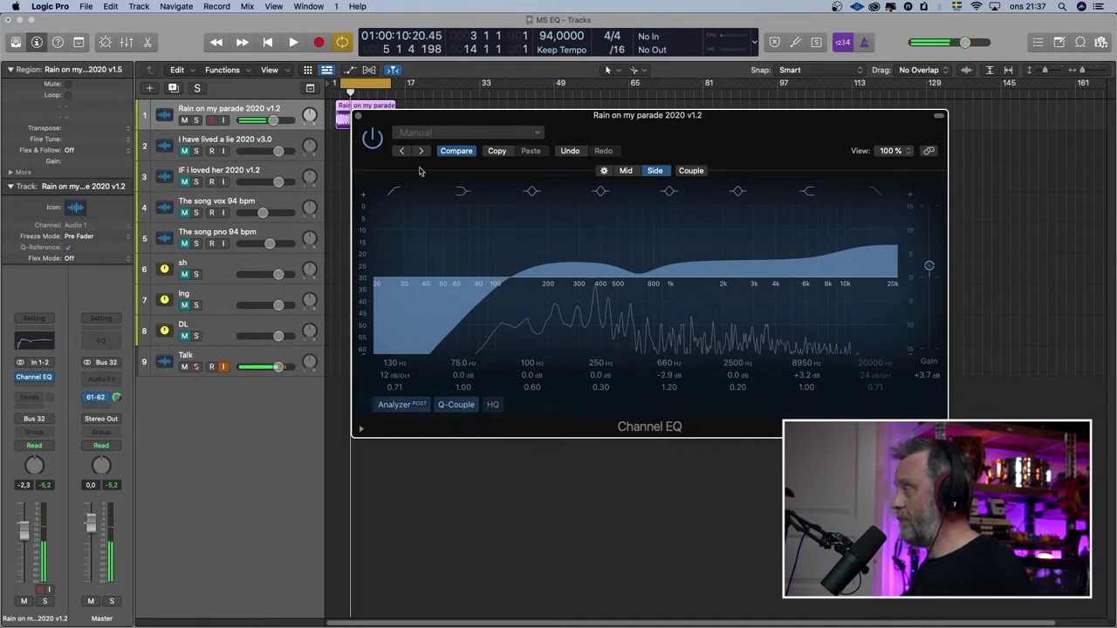
key("space")
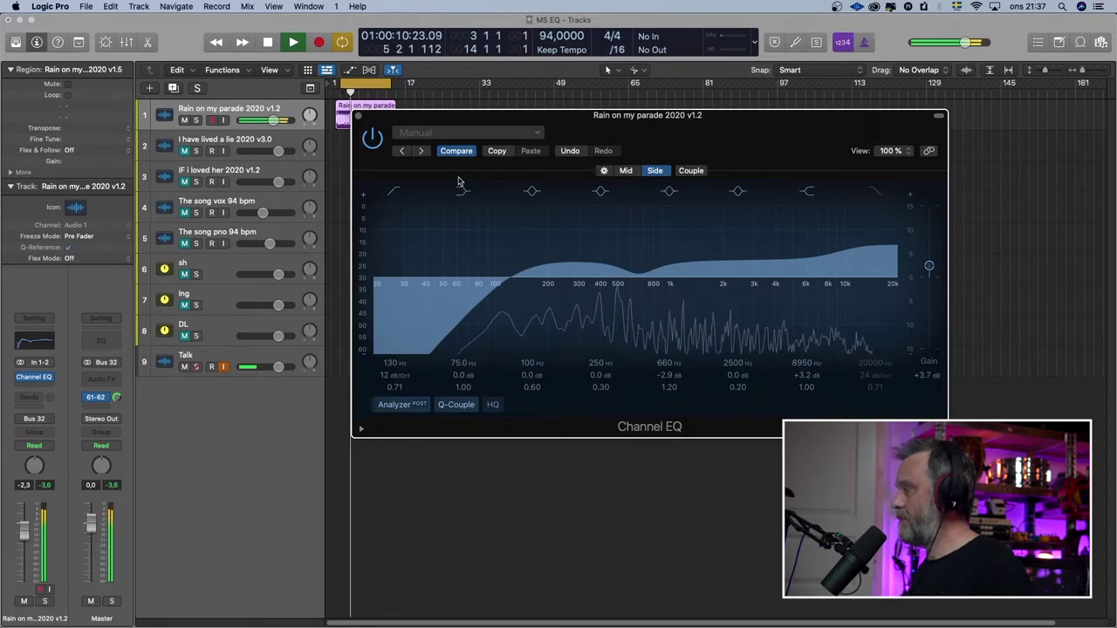
key("space")
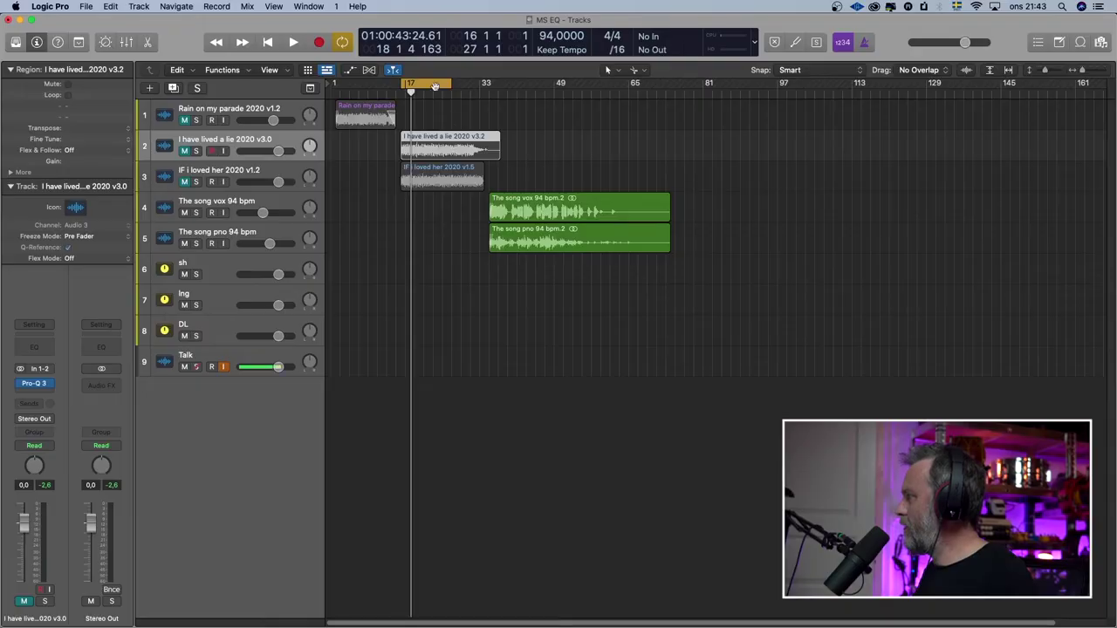
- Move the cycle range to bars 35–46, enable Cycle, and audition the vox and piano
left_click_drag(434, 86, 604, 110)
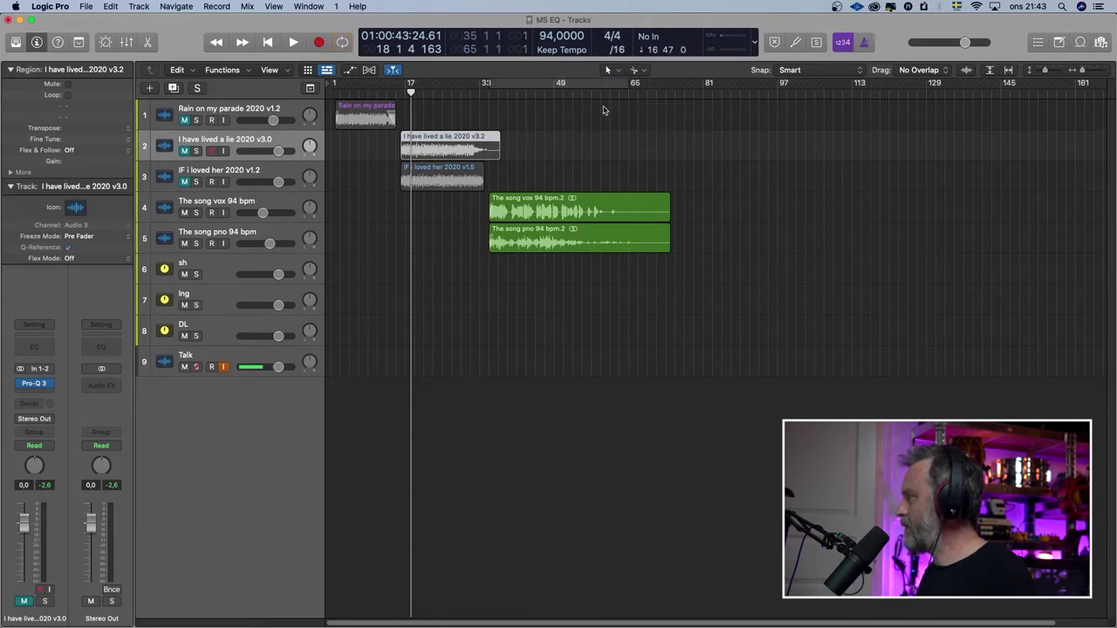
left_click(538, 85)
key("space")
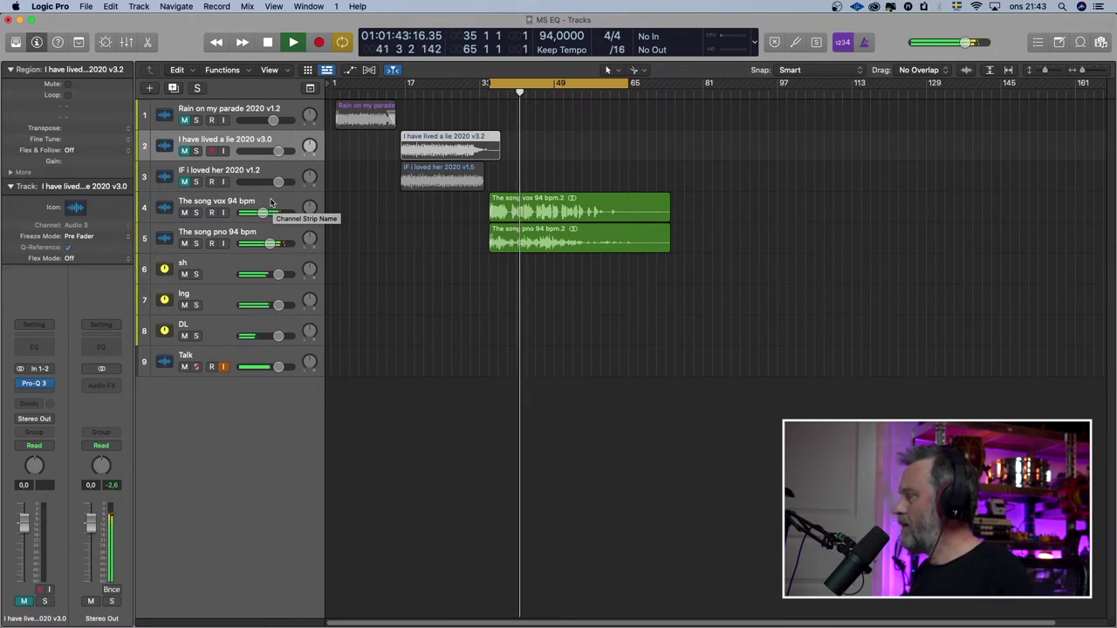
key("space")
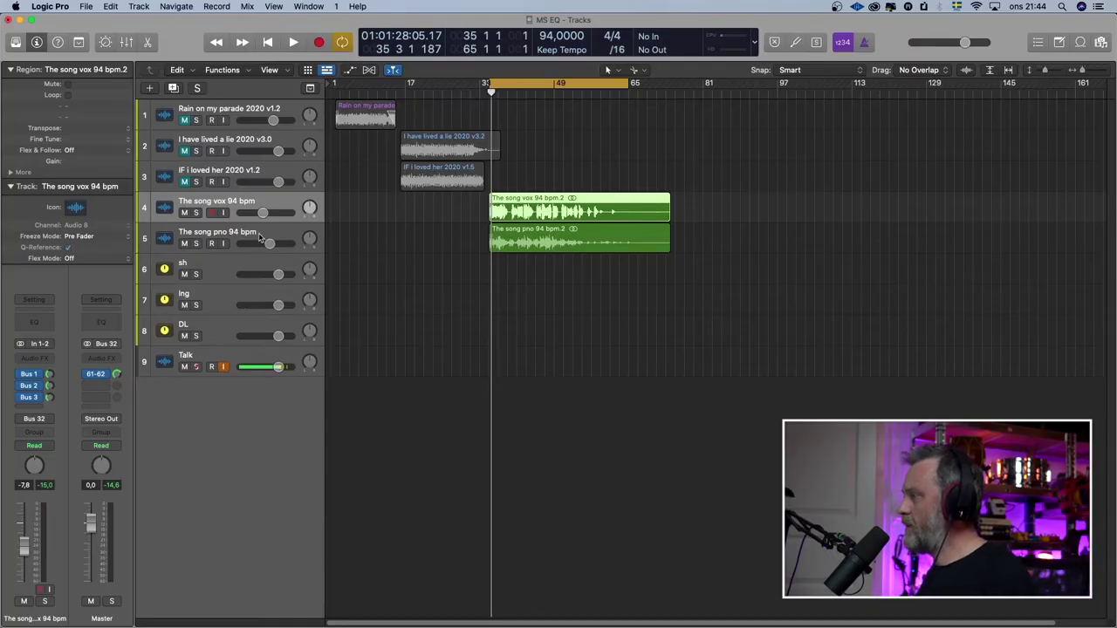
- Insert the stereo bx_digital V3 on The song pno 94 bpm track
left_click(258, 237)
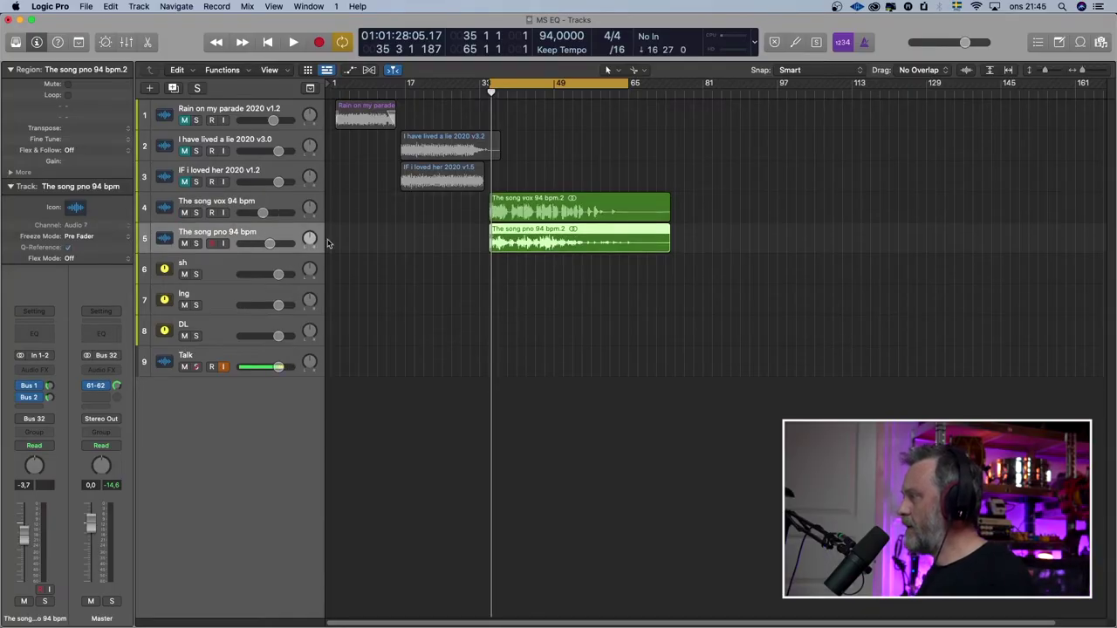
left_click(49, 370)
mouse_move(54, 396)
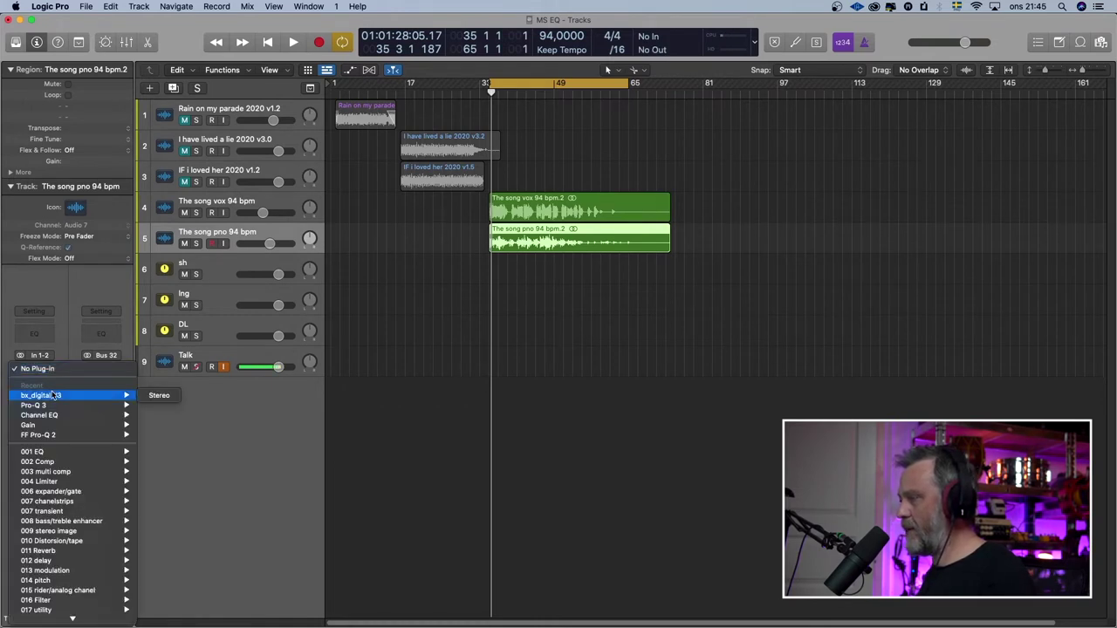
left_click(159, 396)
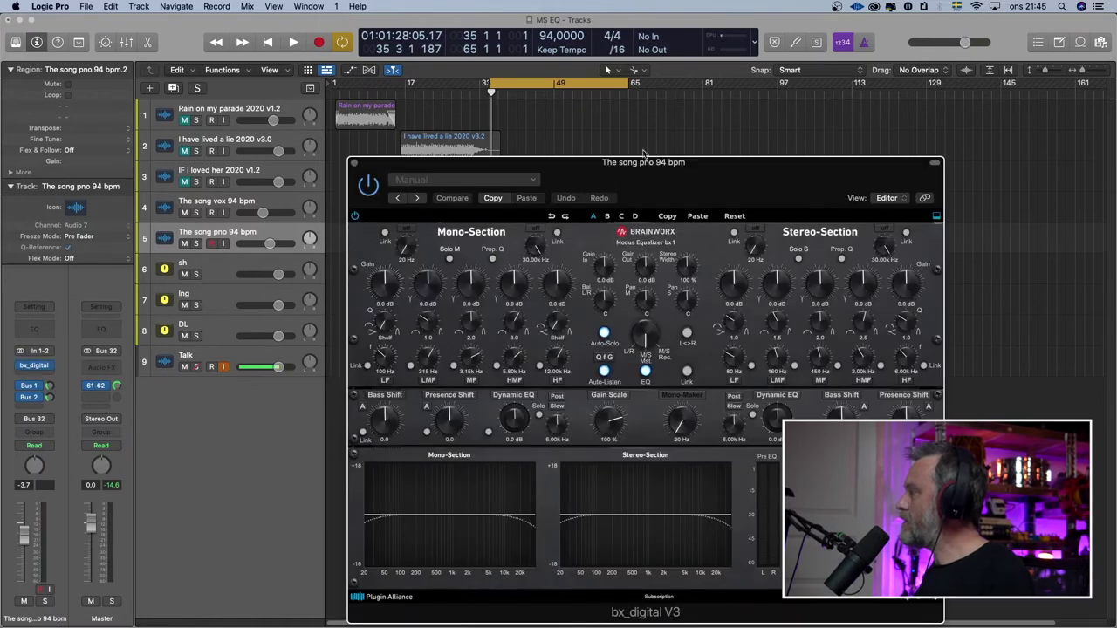
left_click_drag(733, 166, 541, 96)
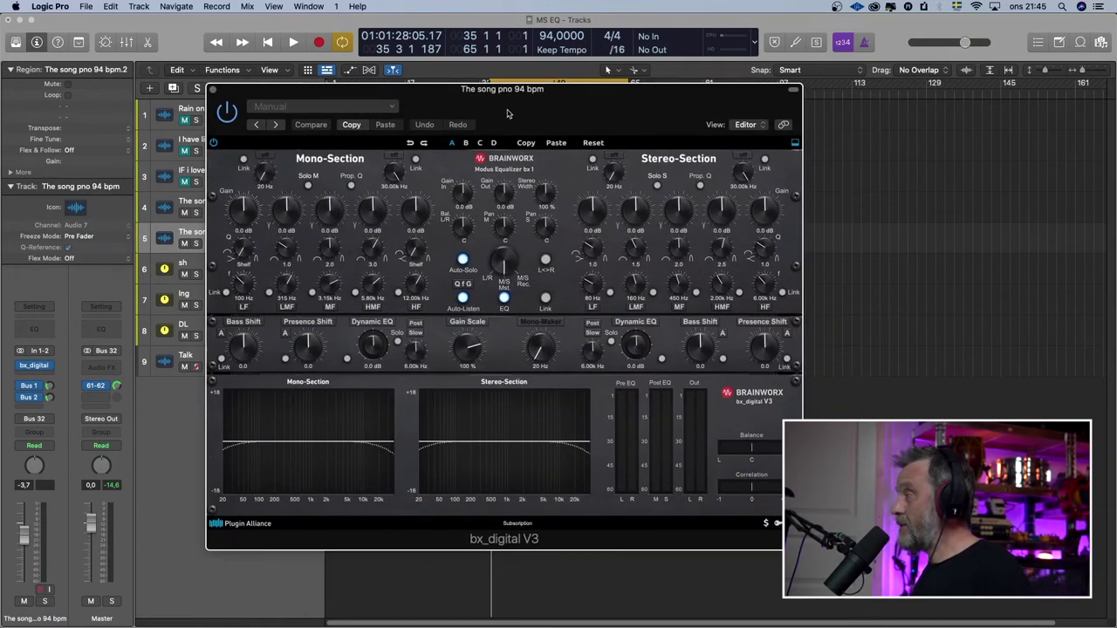
- Solo the piano track and listen to it alone
left_click(197, 242)
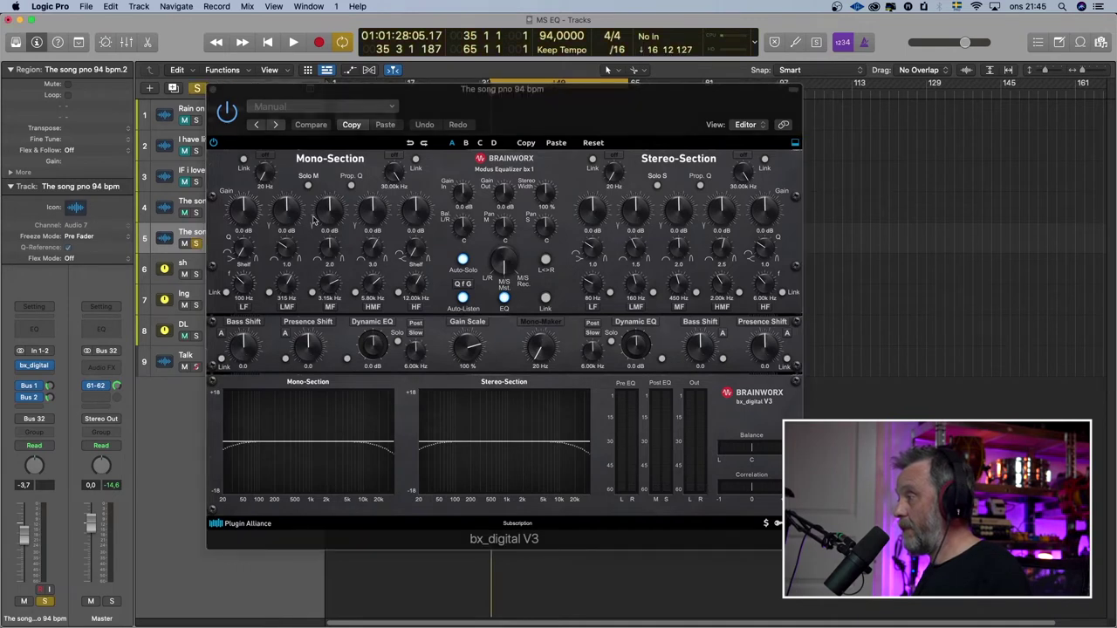
key("space")
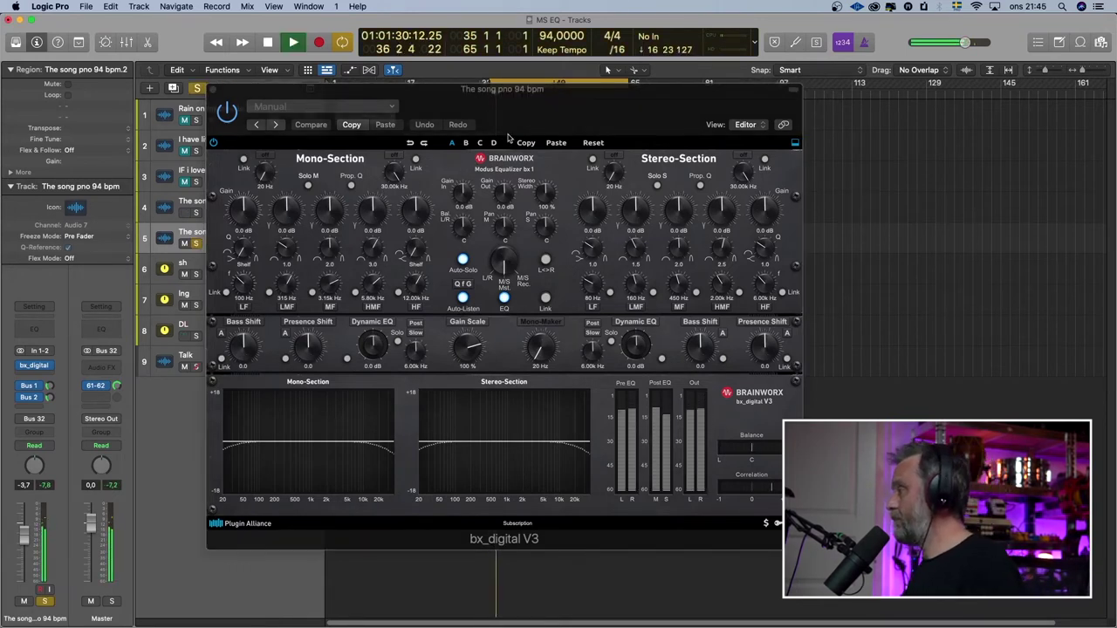
key("space")
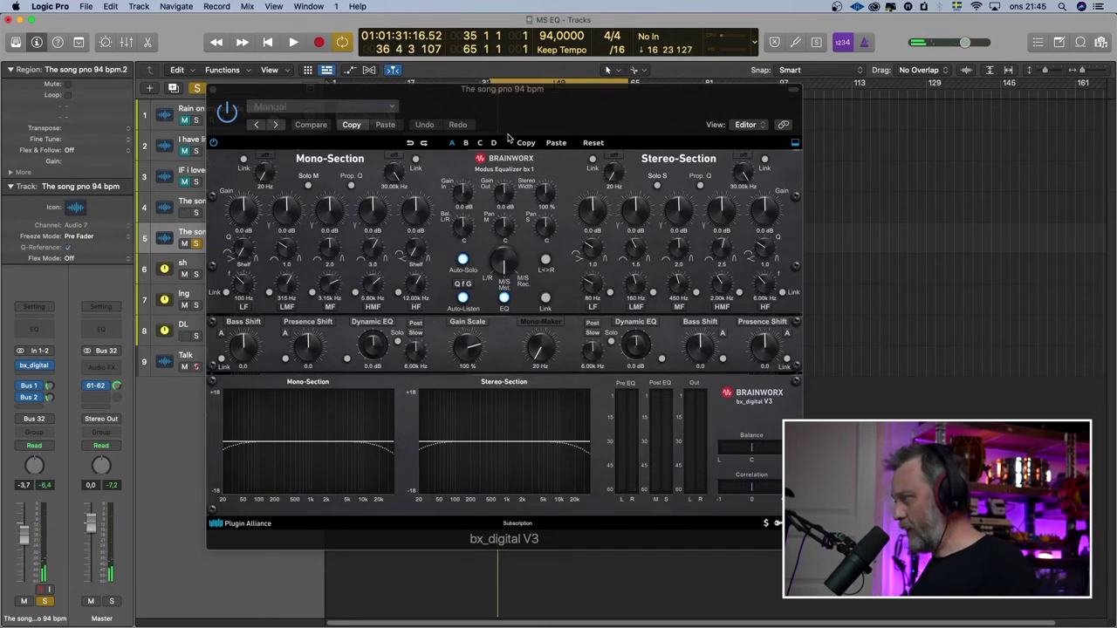
- Enable Solo M in bx_digital V3 to hear only the piano's mid signal
left_click(310, 186)
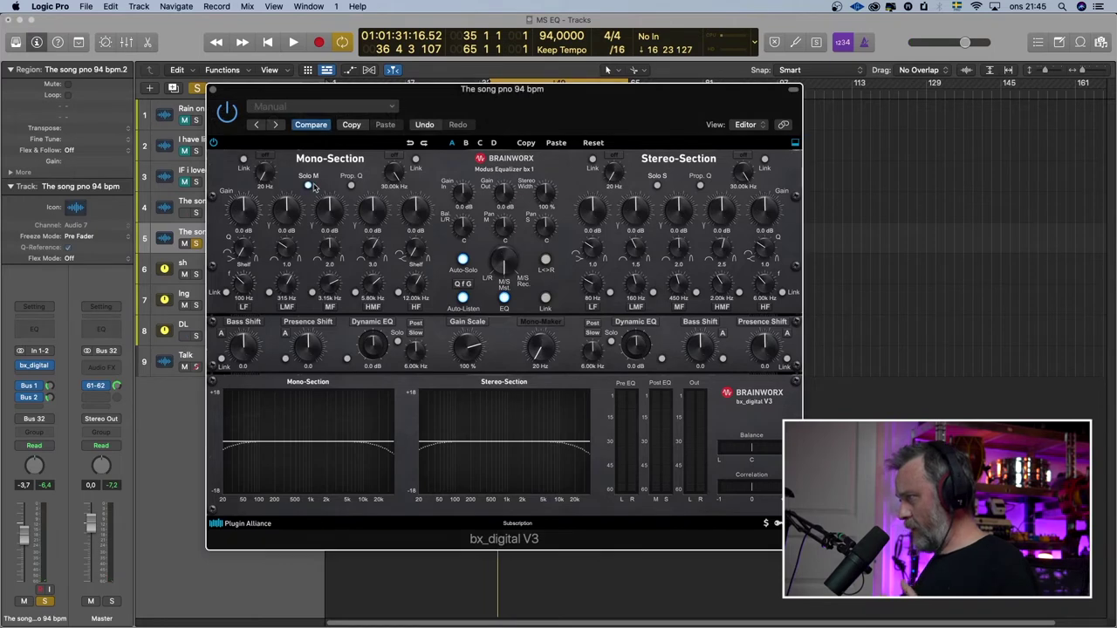
left_click_drag(425, 115, 484, 98)
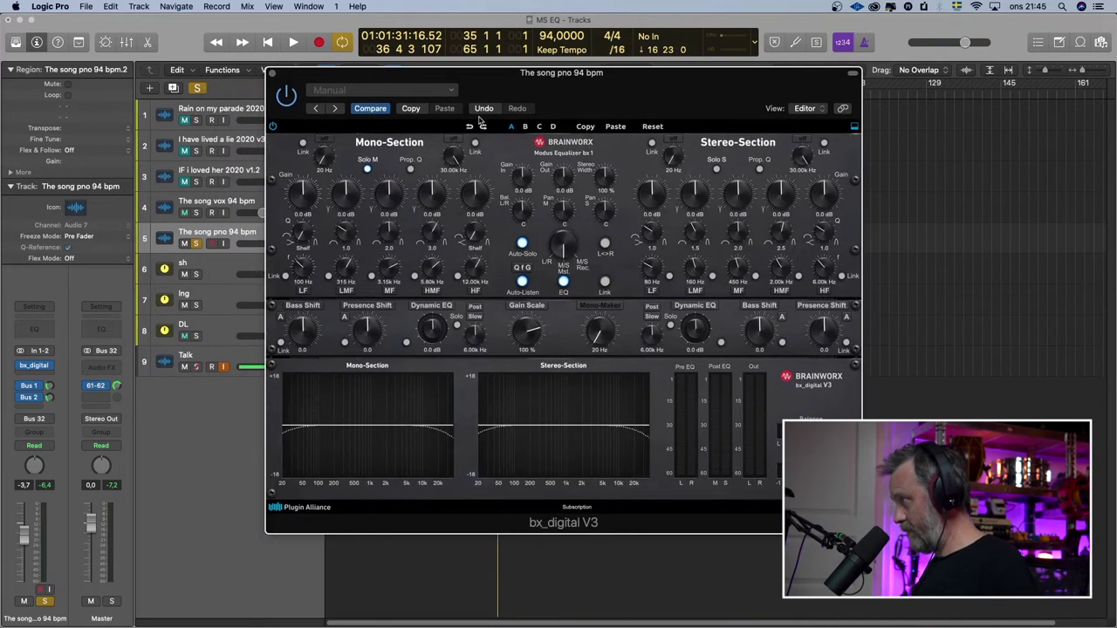
key("space")
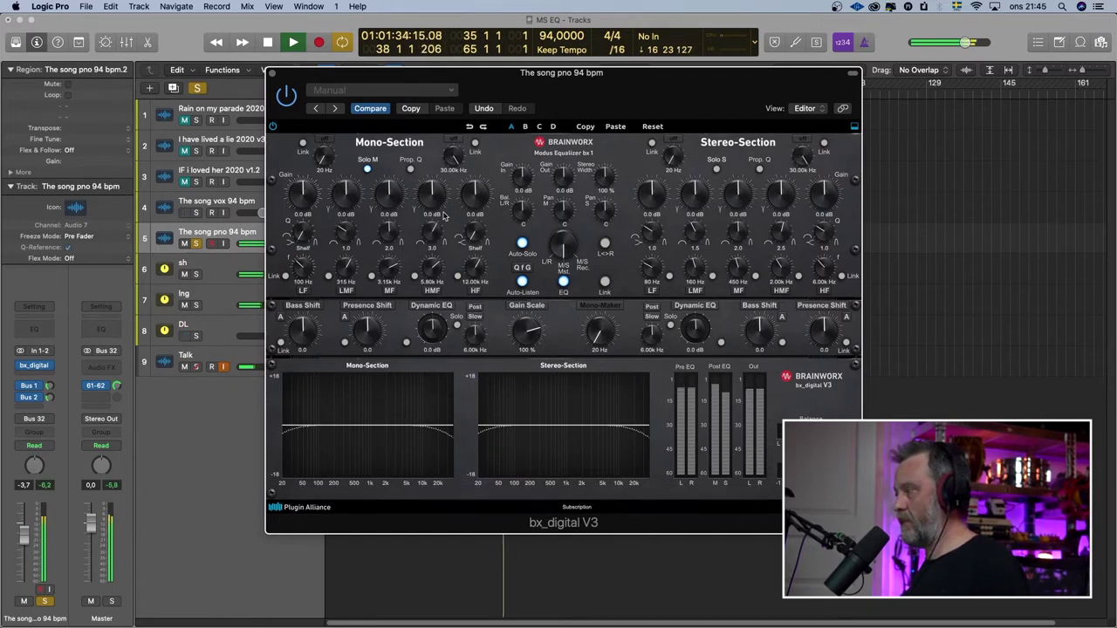
key("space")
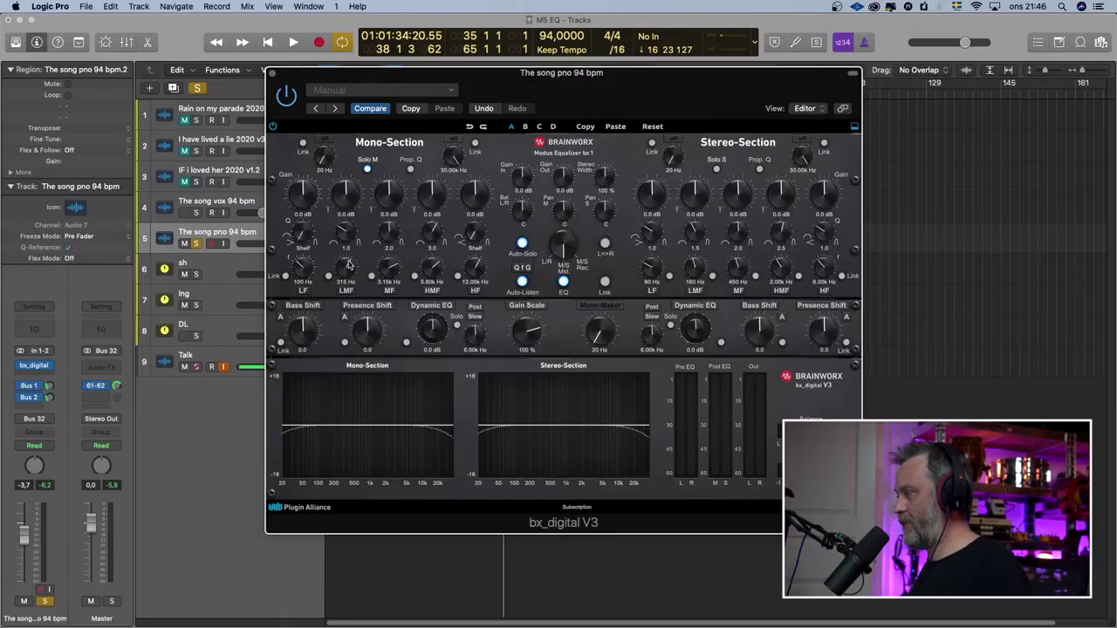
key("space")
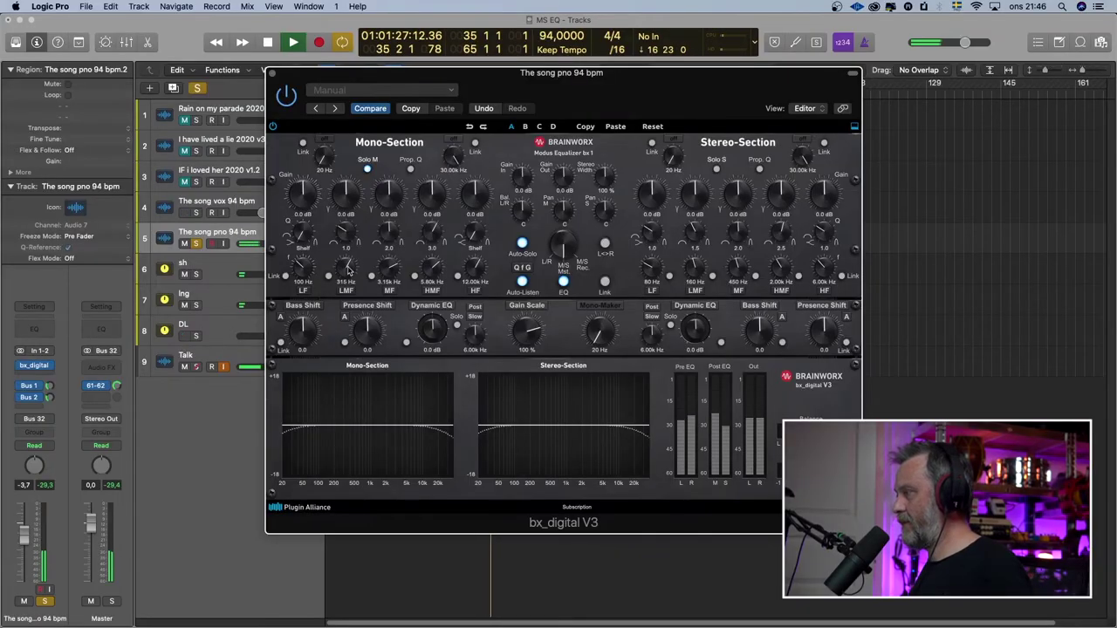
- Cut the mid low-mid band 4.1 dB at 260 Hz with Q 1.4
scroll(347, 271, "down", 2)
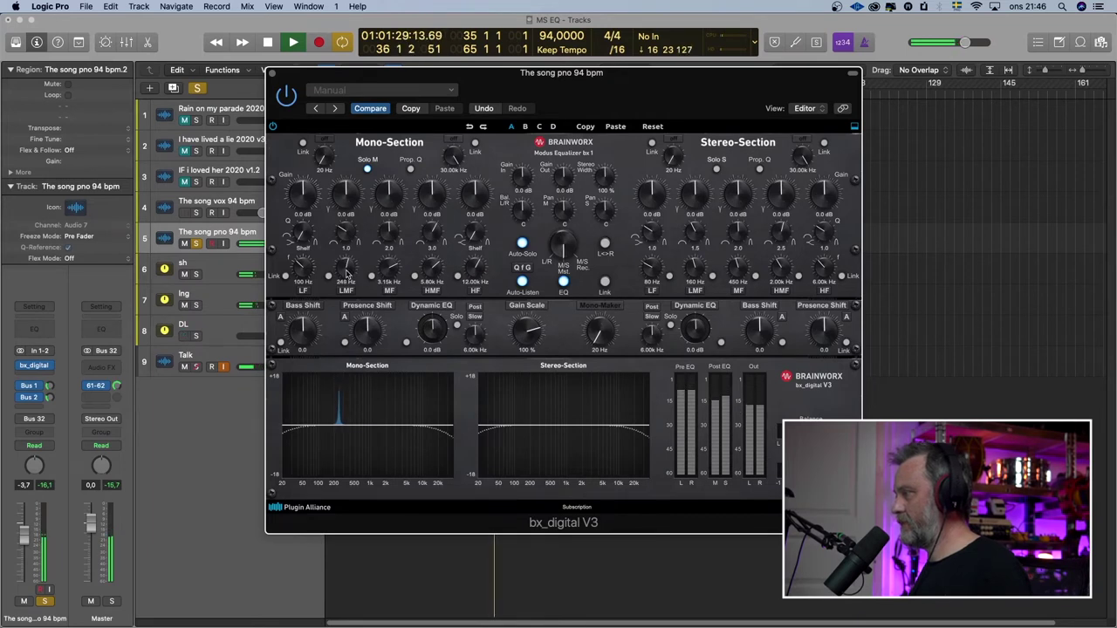
scroll(346, 273, "down", 1)
scroll(346, 273, "up", 2)
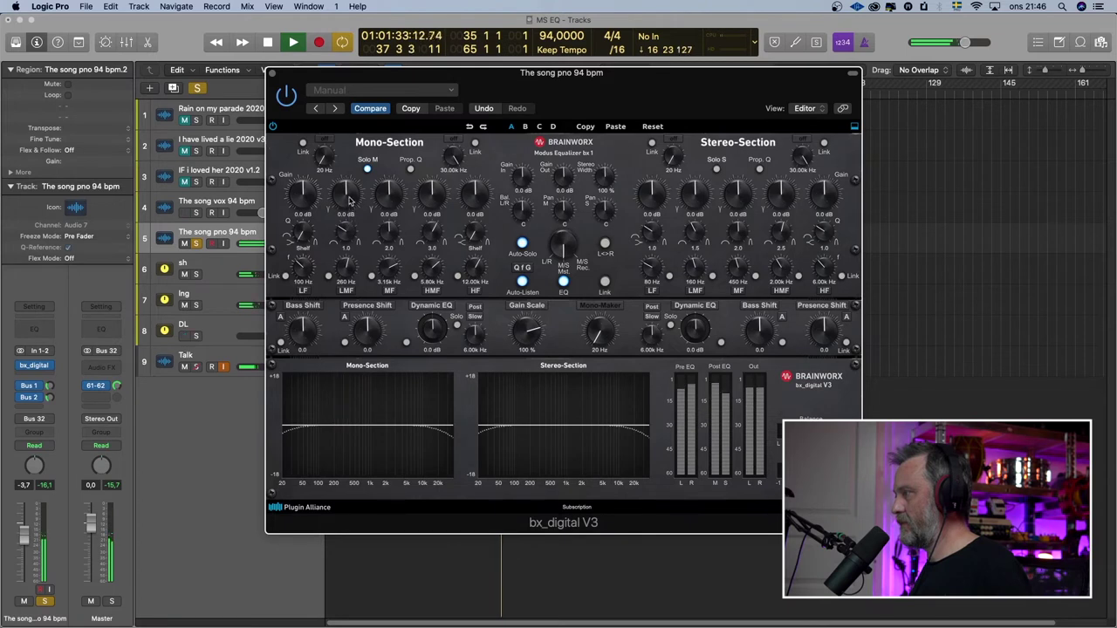
scroll(344, 212, "down", 3)
left_click_drag(344, 236, 344, 229)
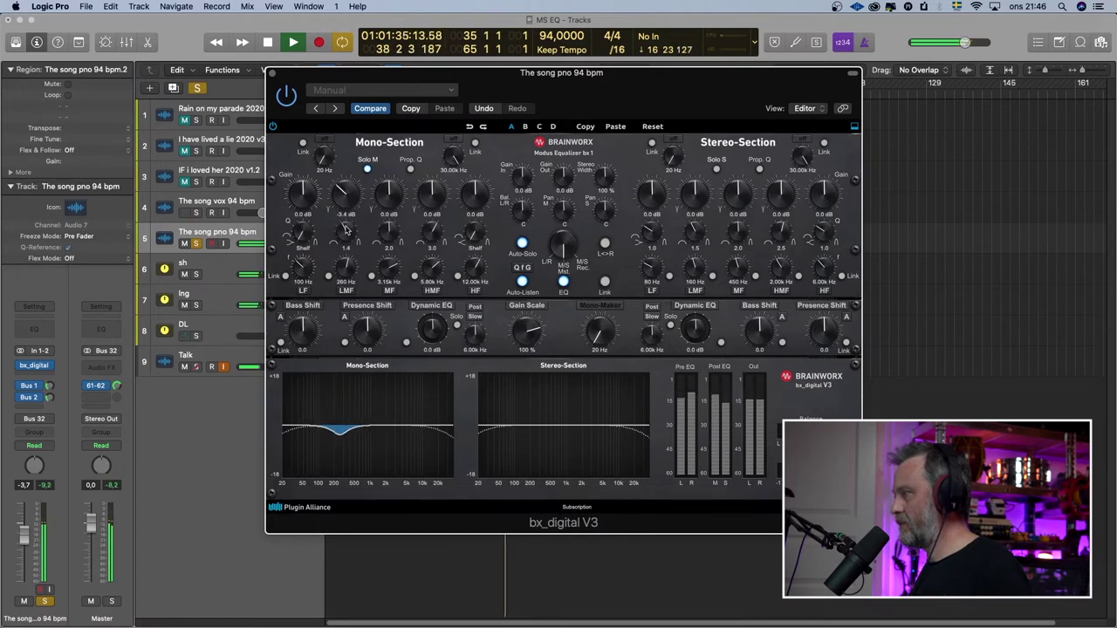
- Cut the mid MF band 4.7 dB at 1.23 kHz
left_click_drag(389, 277, 390, 288)
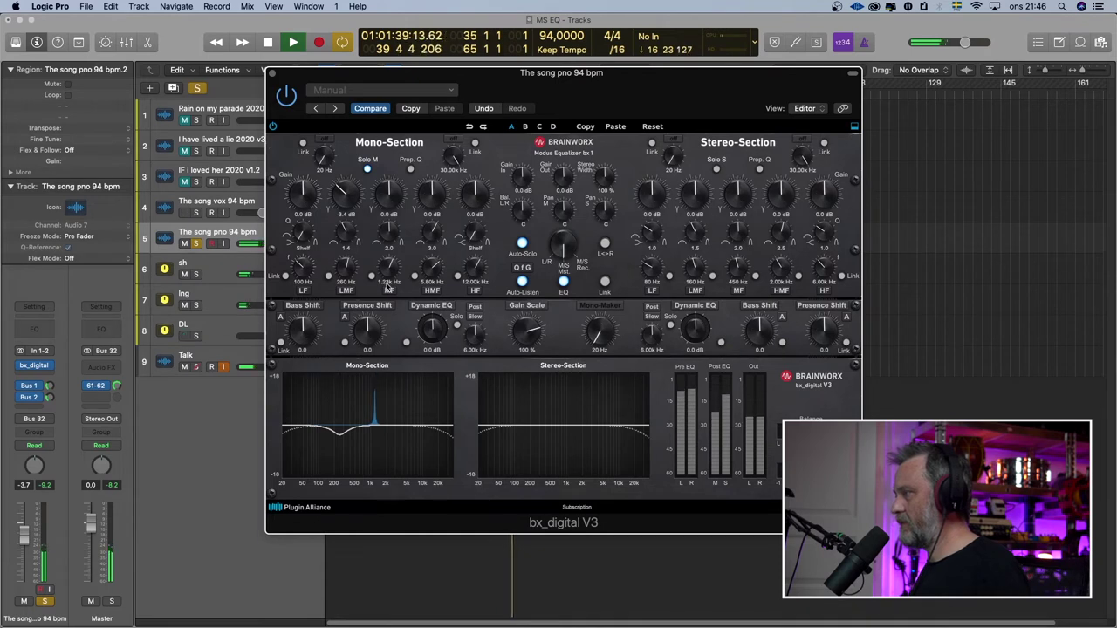
left_click_drag(389, 198, 390, 215)
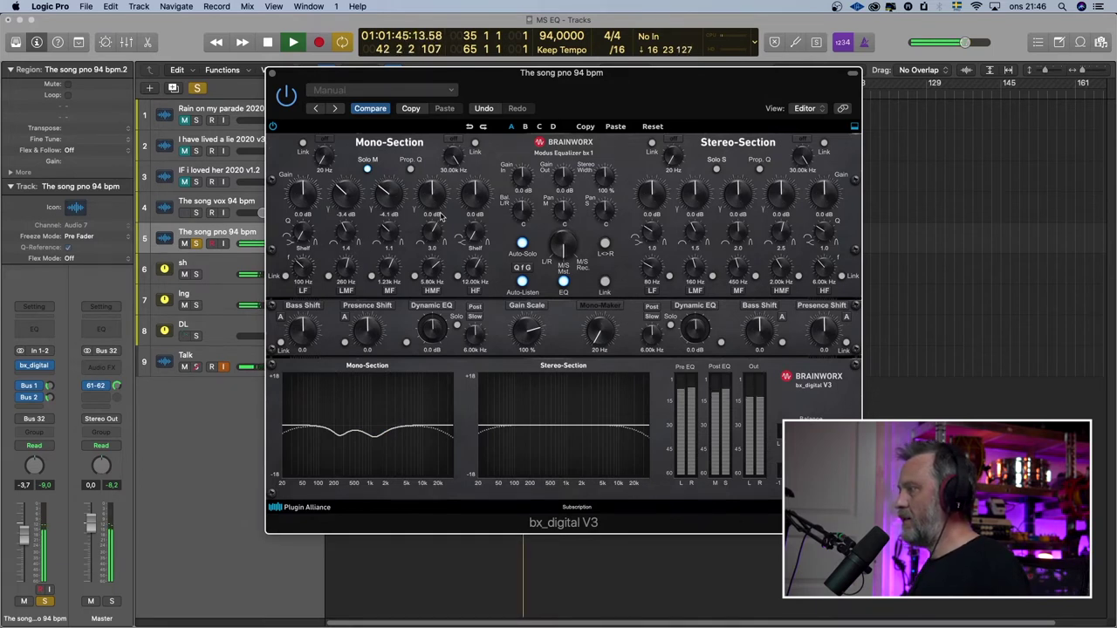
left_click_drag(390, 205, 390, 208)
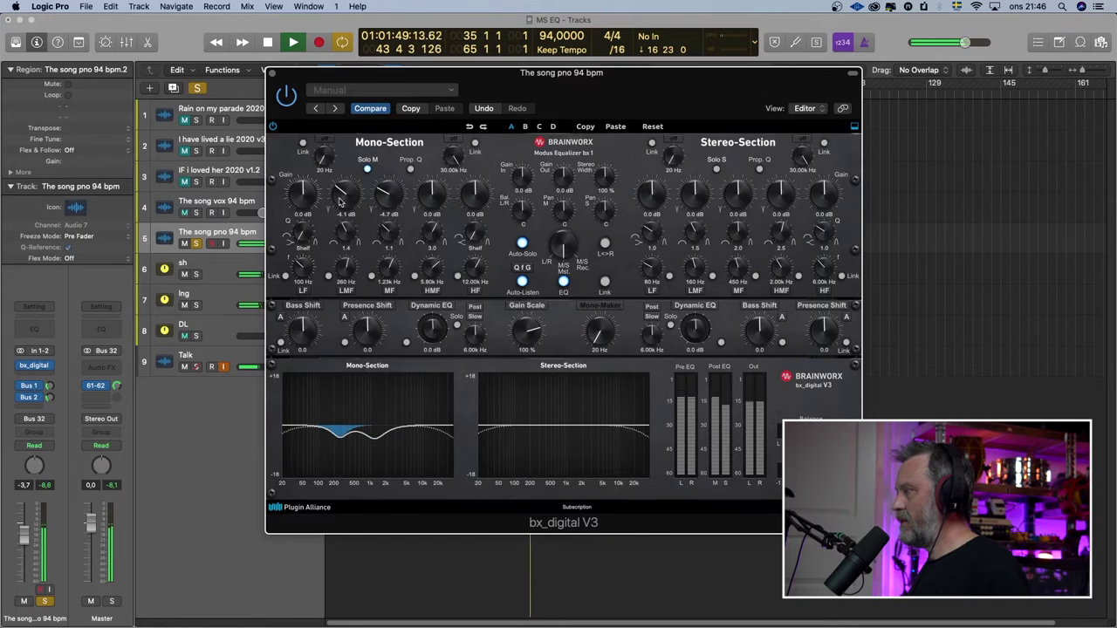
key("space")
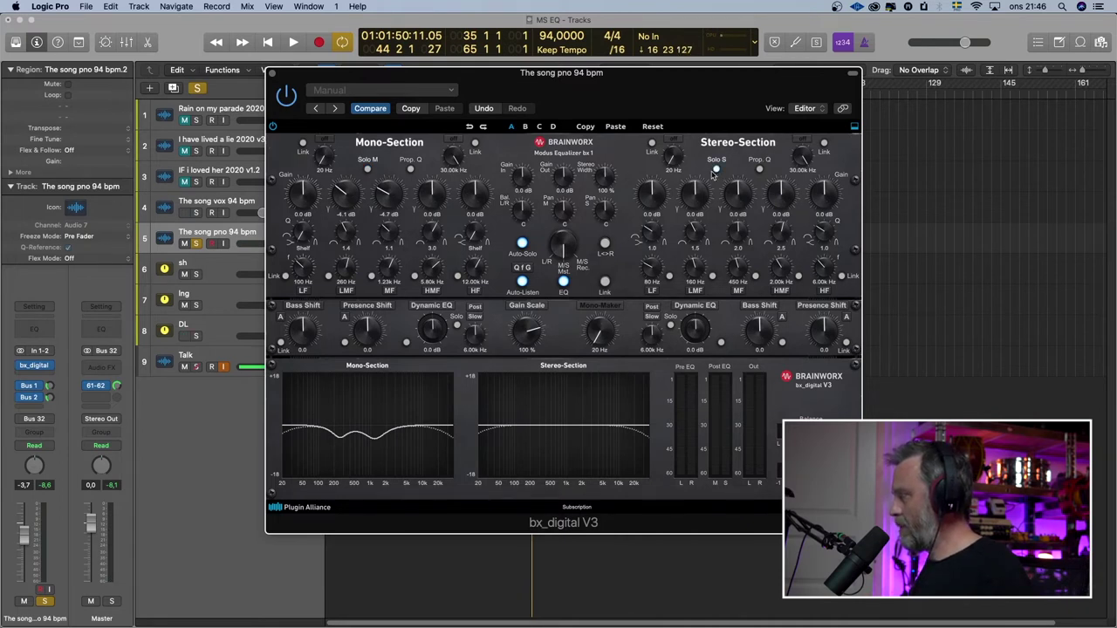
- Boost the stereo side low-mid band about 4.2 dB at 136 Hz while playing
key("space")
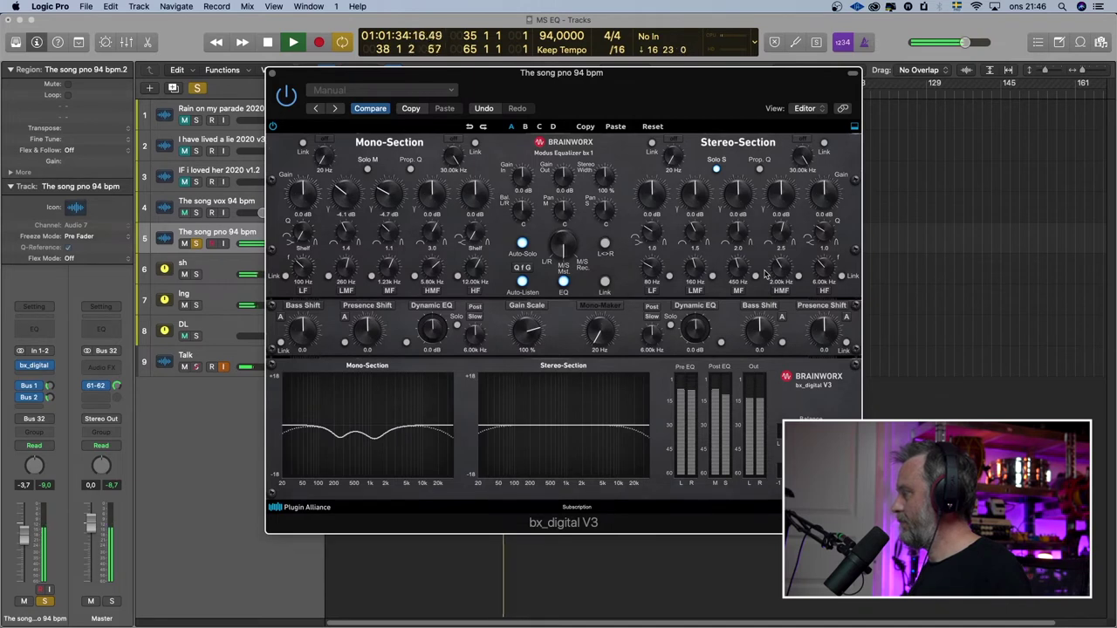
key("space")
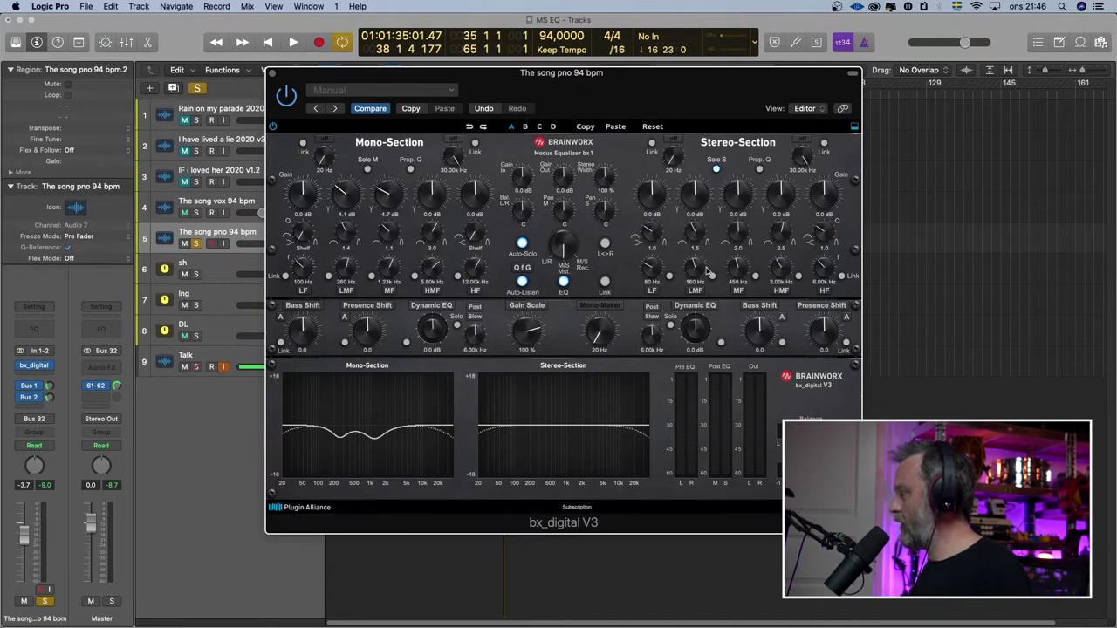
key("space")
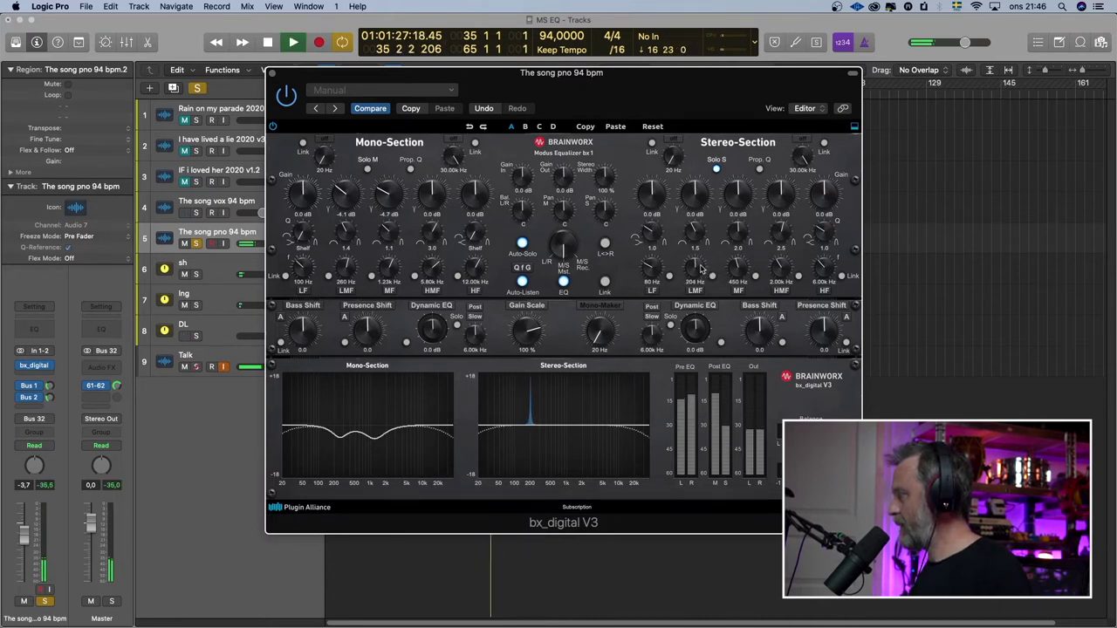
scroll(698, 271, "down", 4)
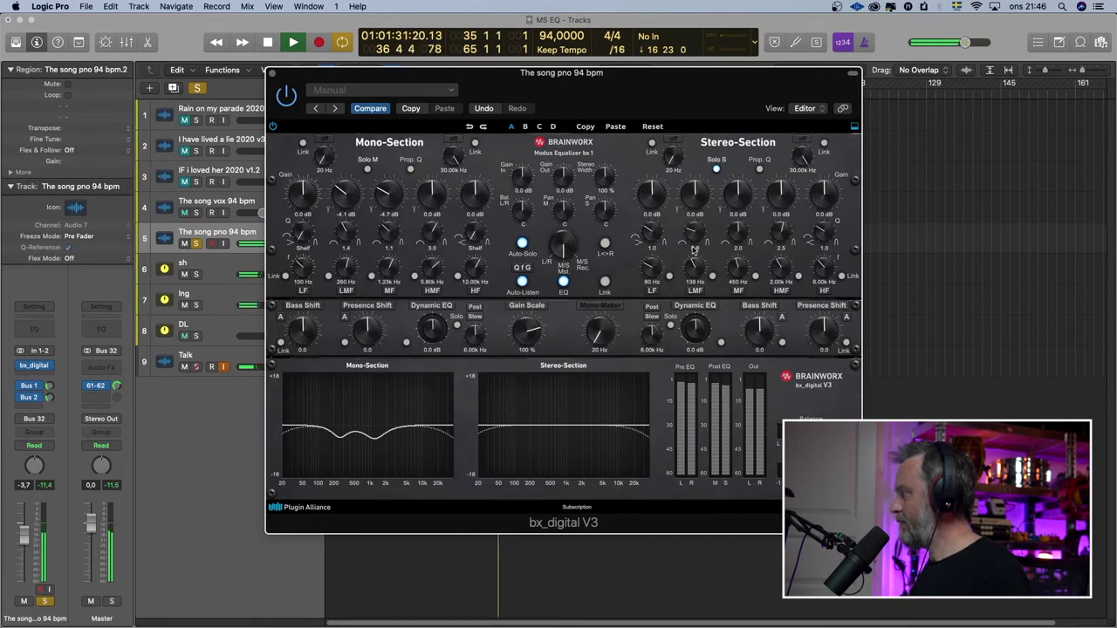
left_click_drag(692, 207, 693, 193)
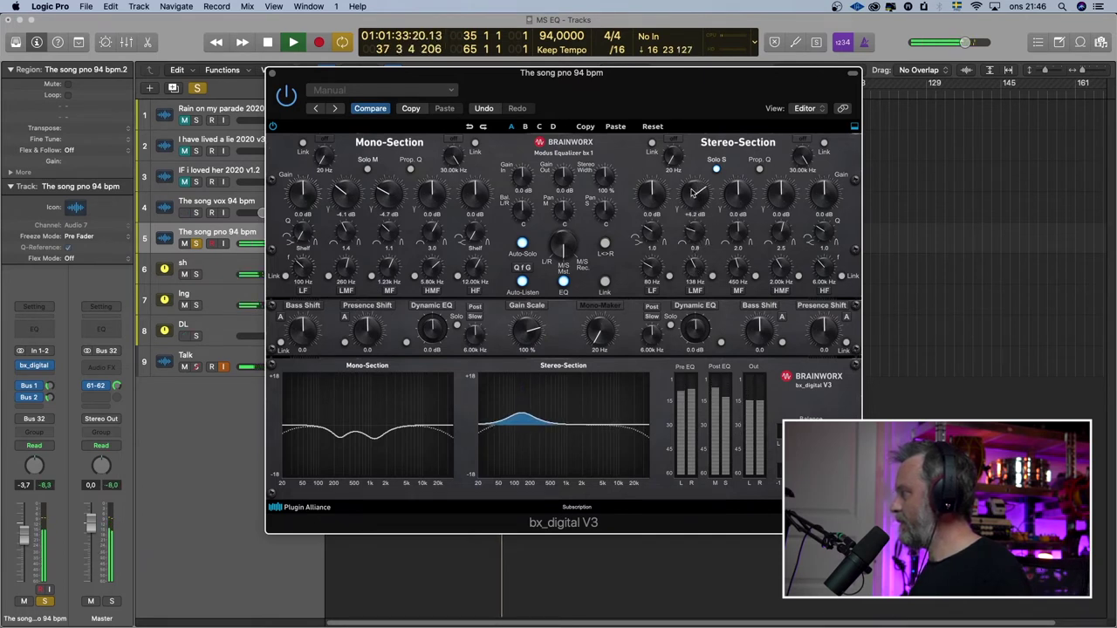
scroll(740, 268, "up", 5)
scroll(740, 269, "up", 2)
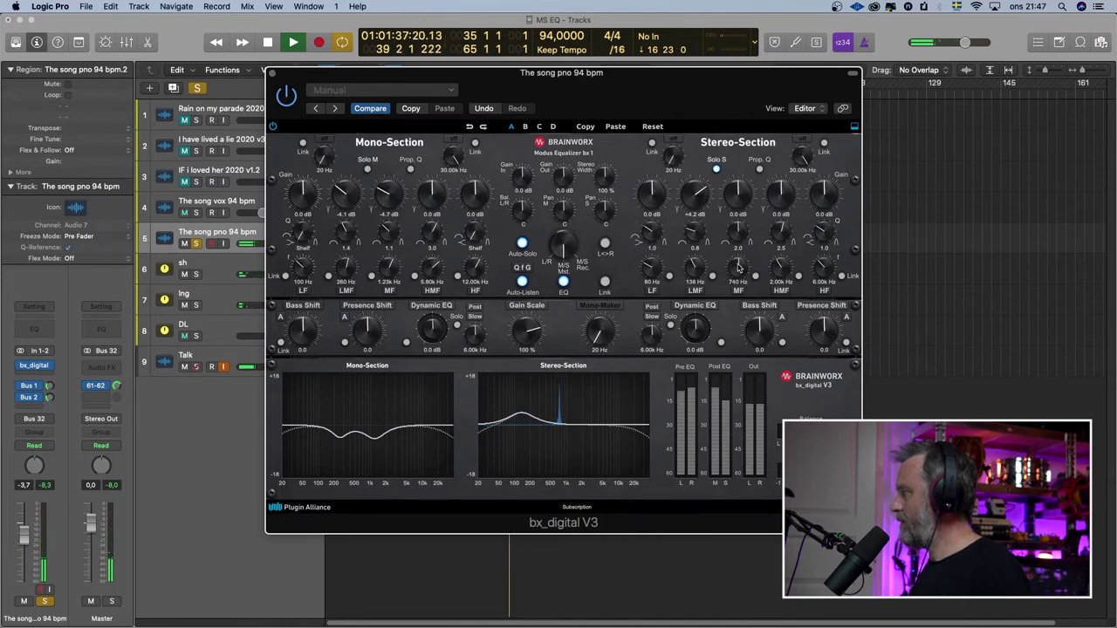
- Cut the side MF band about 2.8 dB at 740 Hz with Q 1.3
key("space")
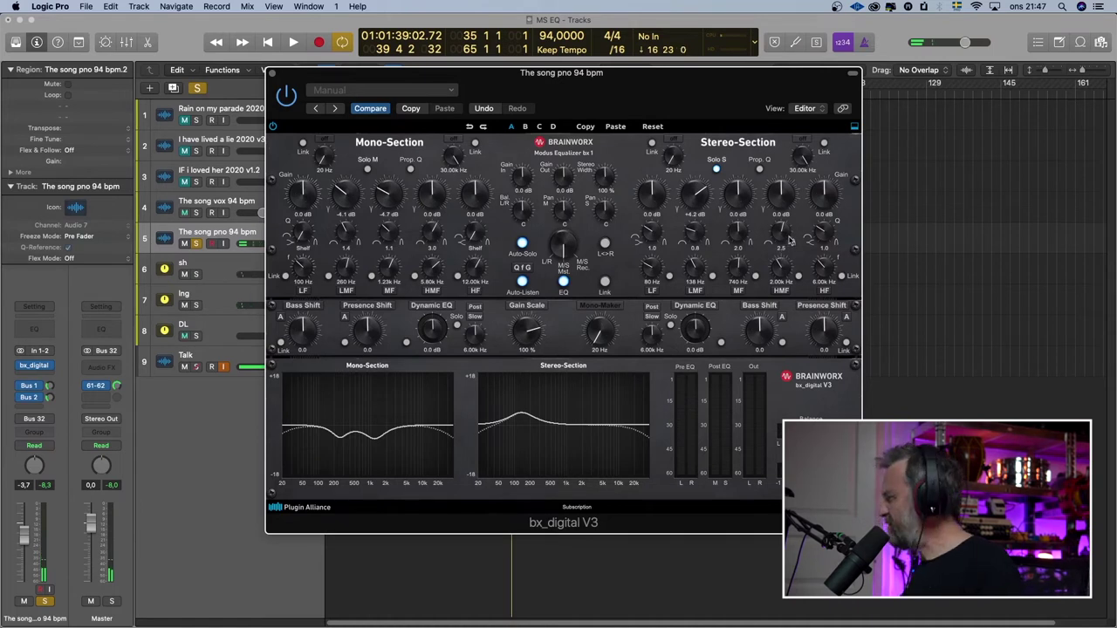
key("space")
scroll(741, 206, "down", 3)
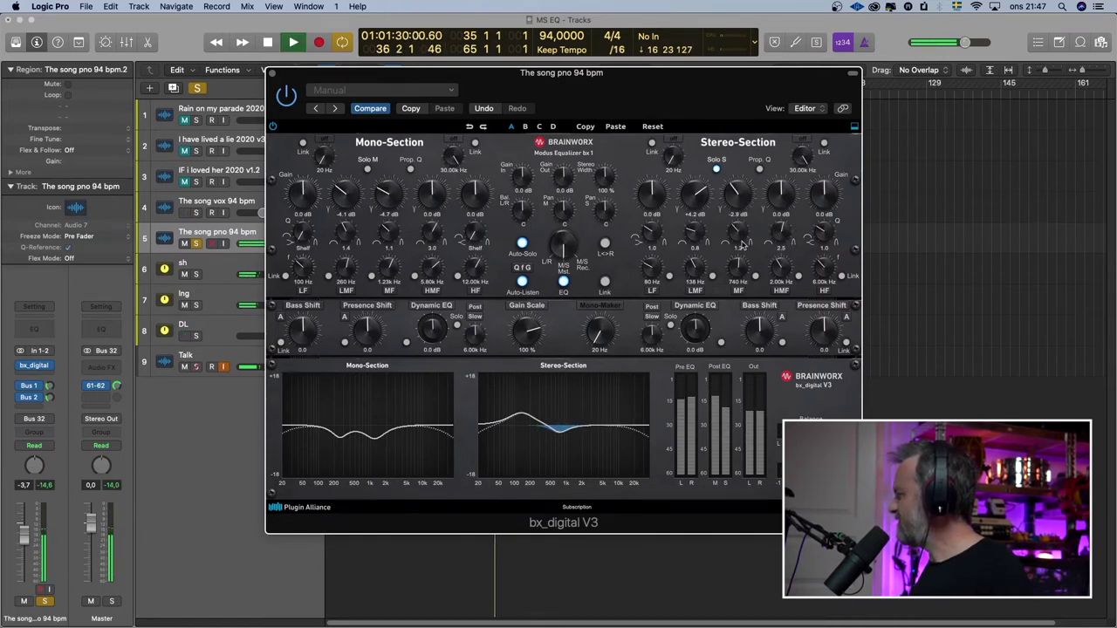
scroll(742, 207, "down", 2)
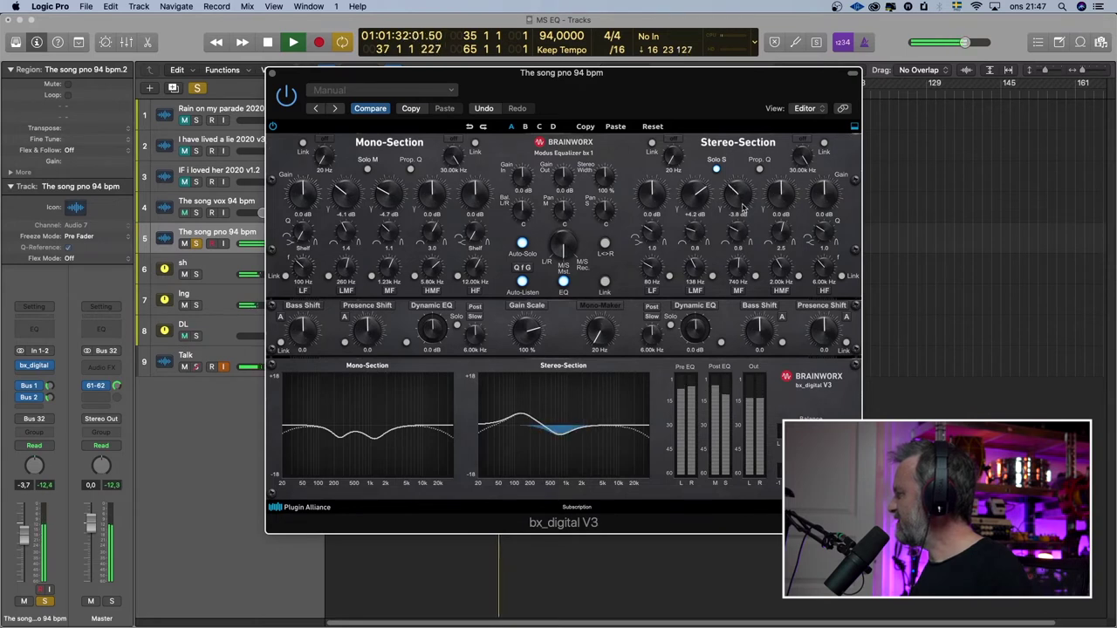
scroll(742, 218, "up", 2)
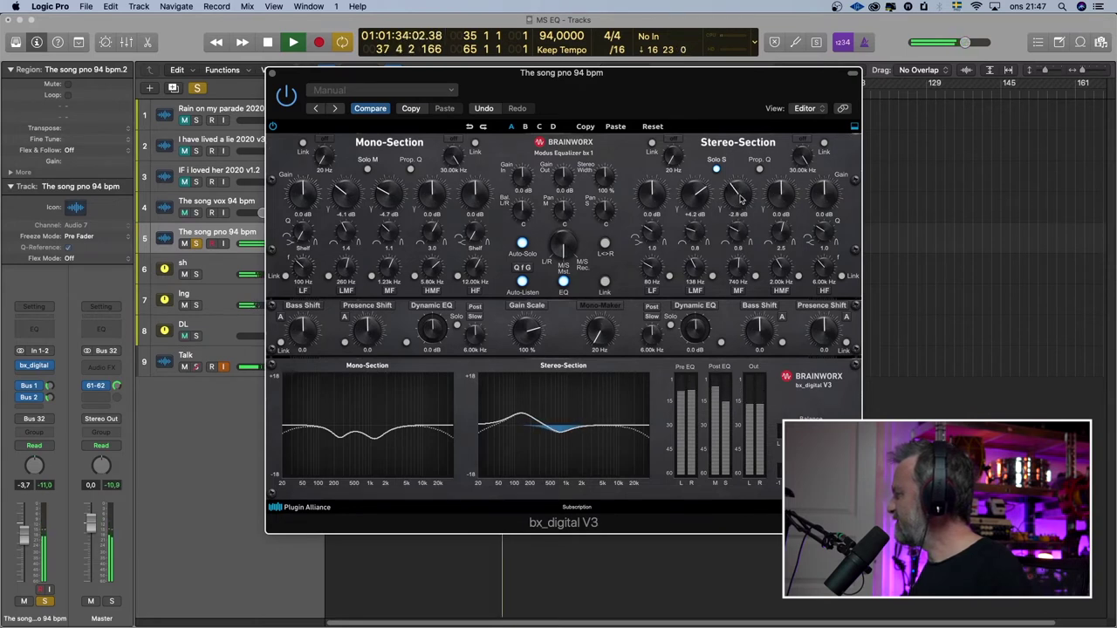
scroll(740, 229, "up", 3)
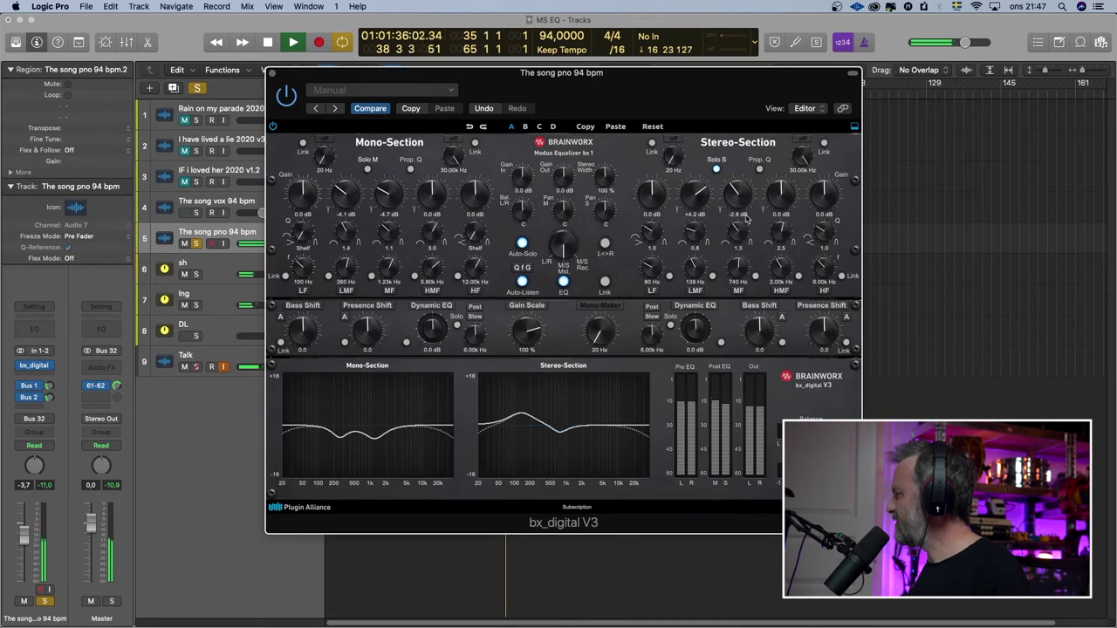
key("space")
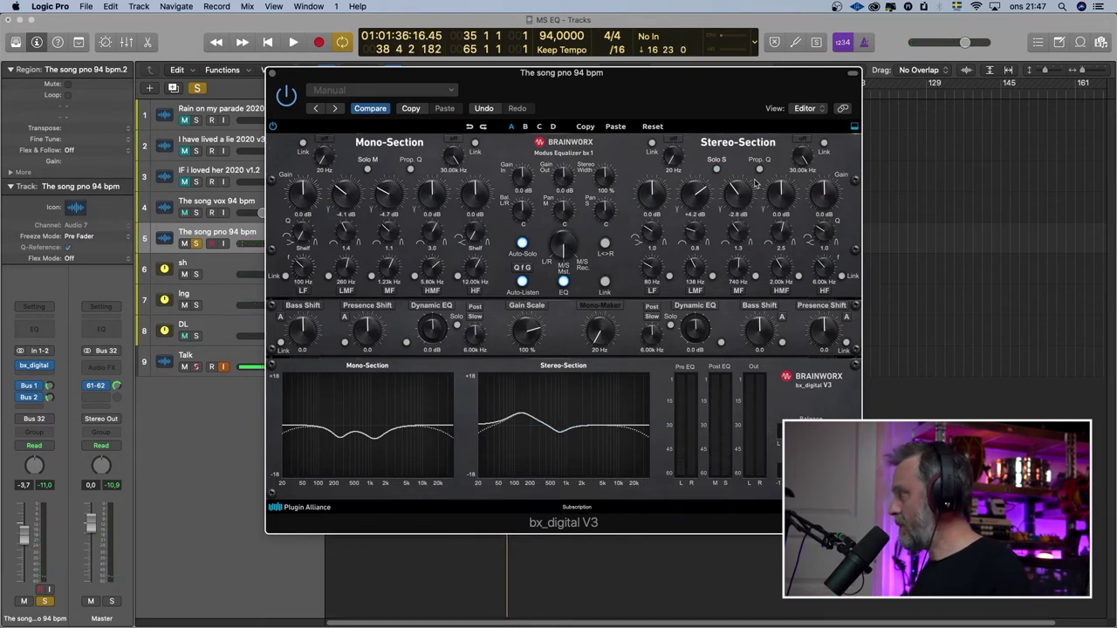
- Make the side high band a shelf boosting about 3 dB near 7.9 kHz
key("space")
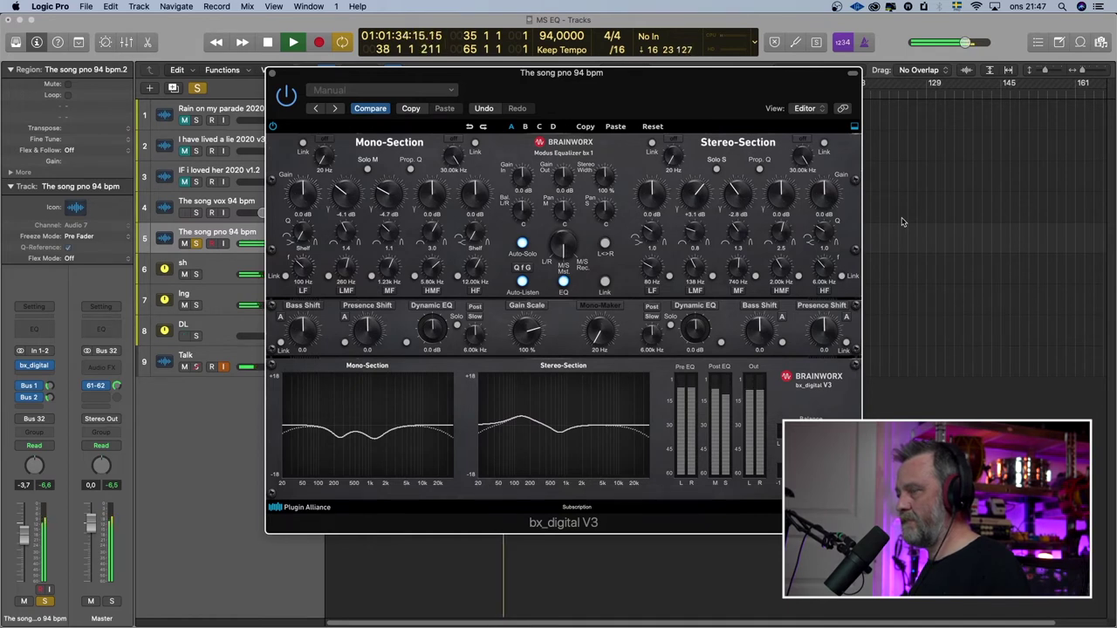
key("space")
left_click_drag(822, 256, 823, 274)
left_click_drag(826, 203, 828, 195)
key("space")
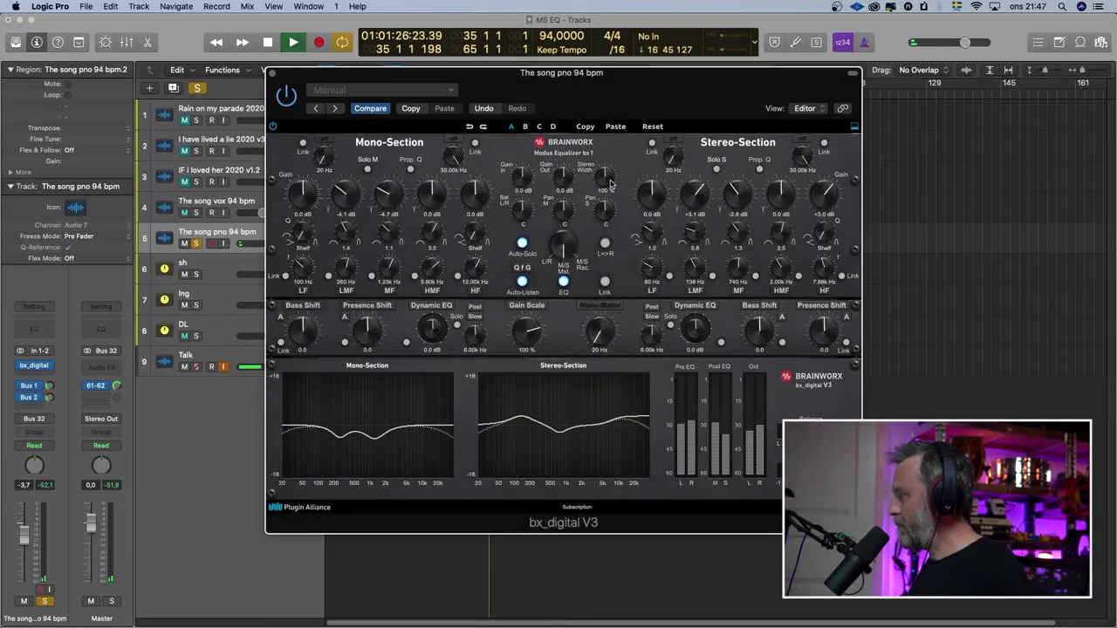
- Raise bx_digital's Stereo Width from 100% to 131%, comparing during playback
scroll(611, 179, "up", 2)
scroll(611, 179, "up", 1)
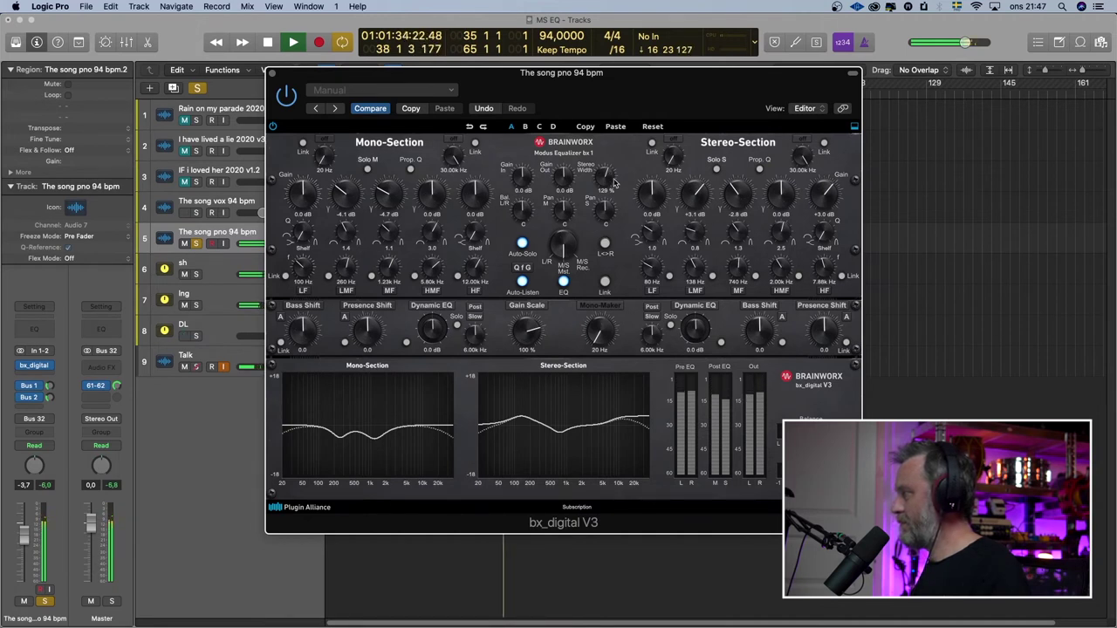
key("space")
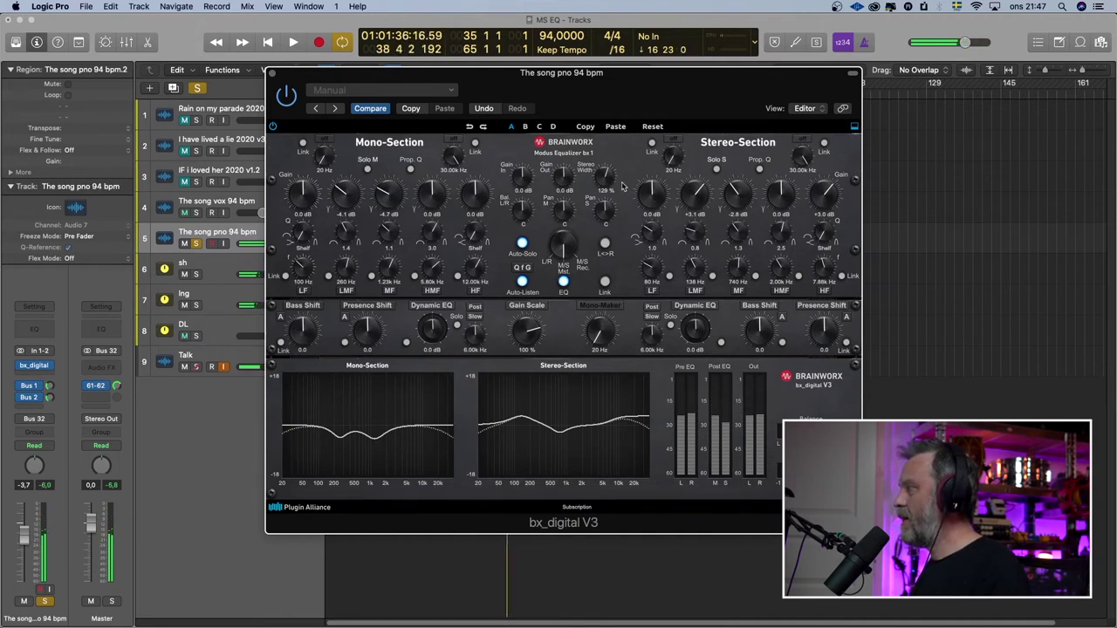
key("space")
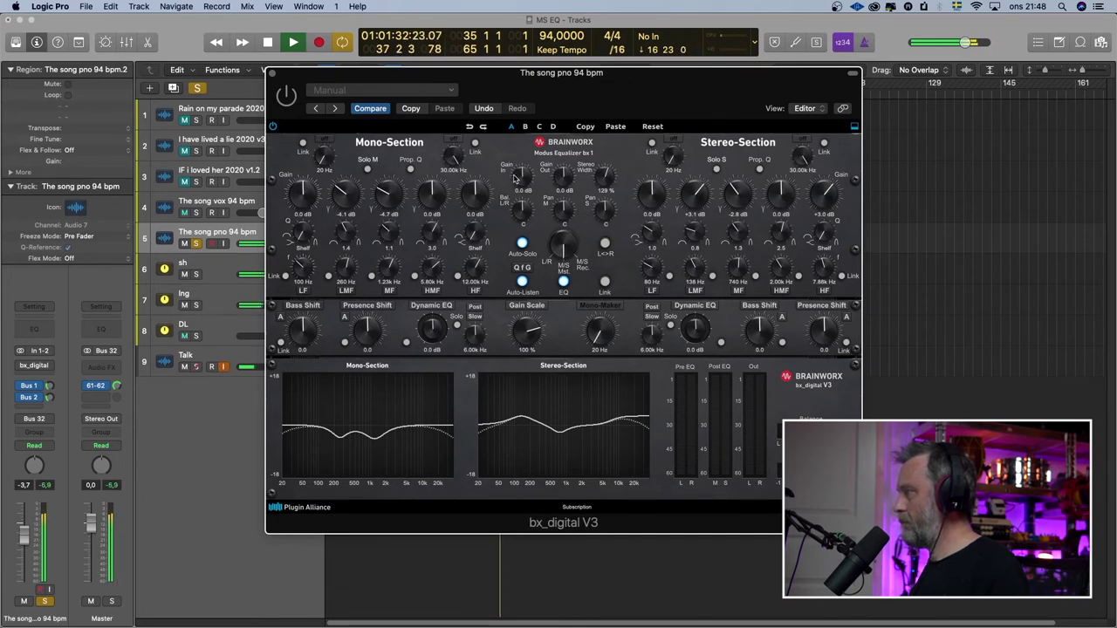
key("space")
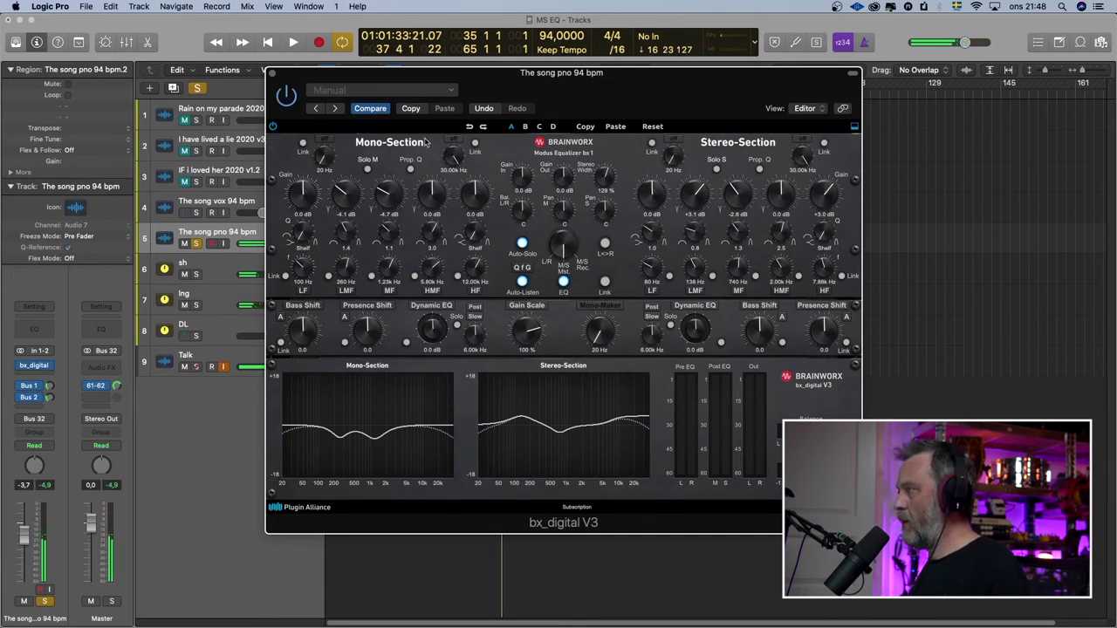
key("space")
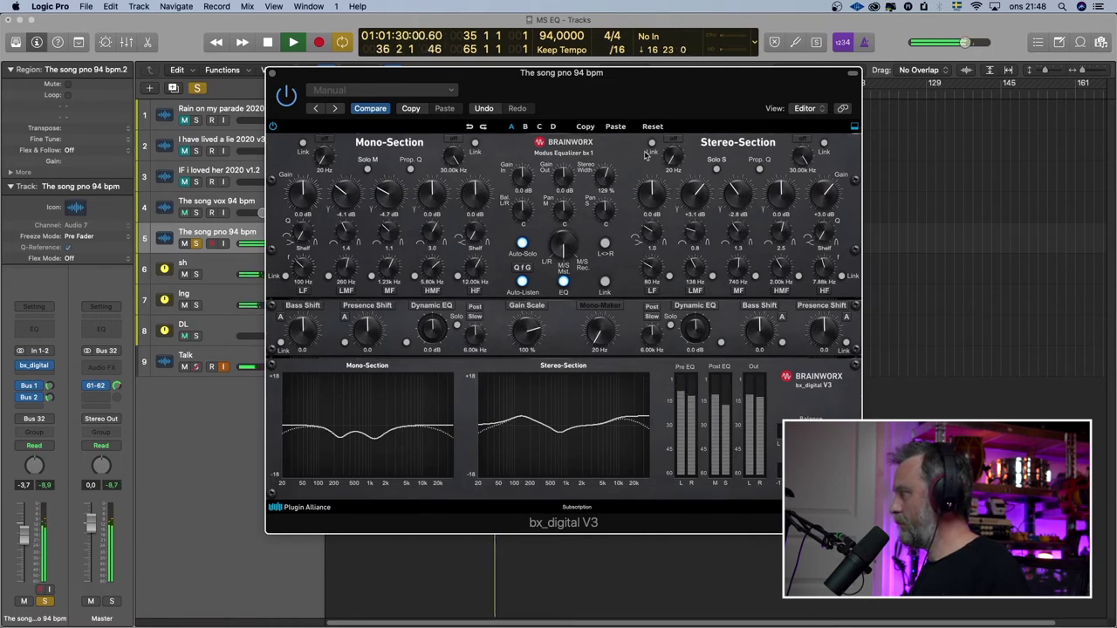
scroll(608, 179, "up", 2)
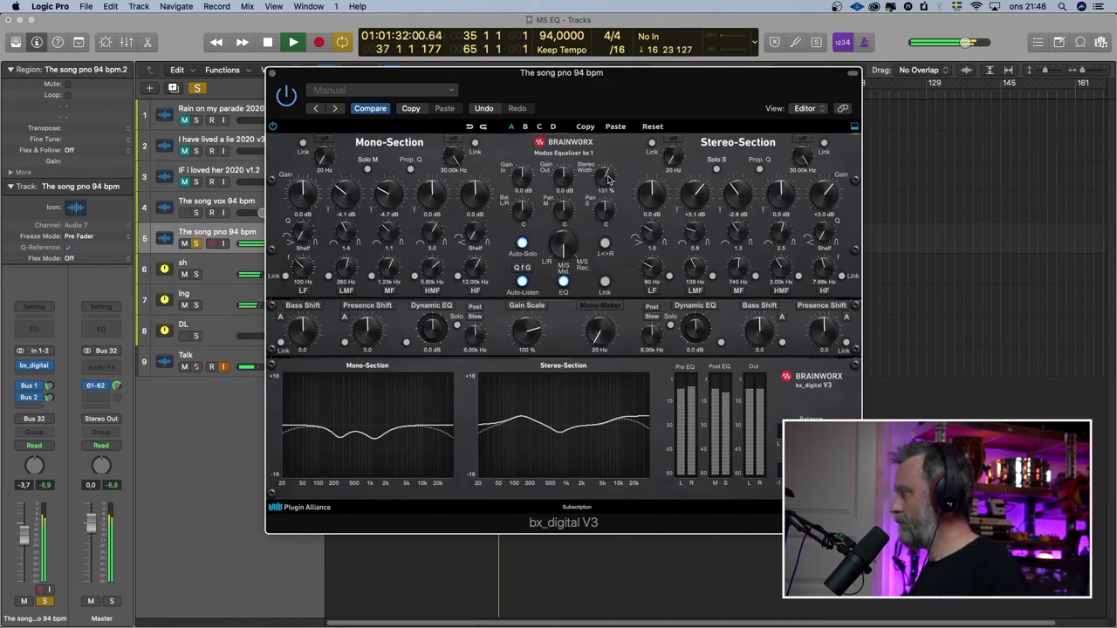
key("space")
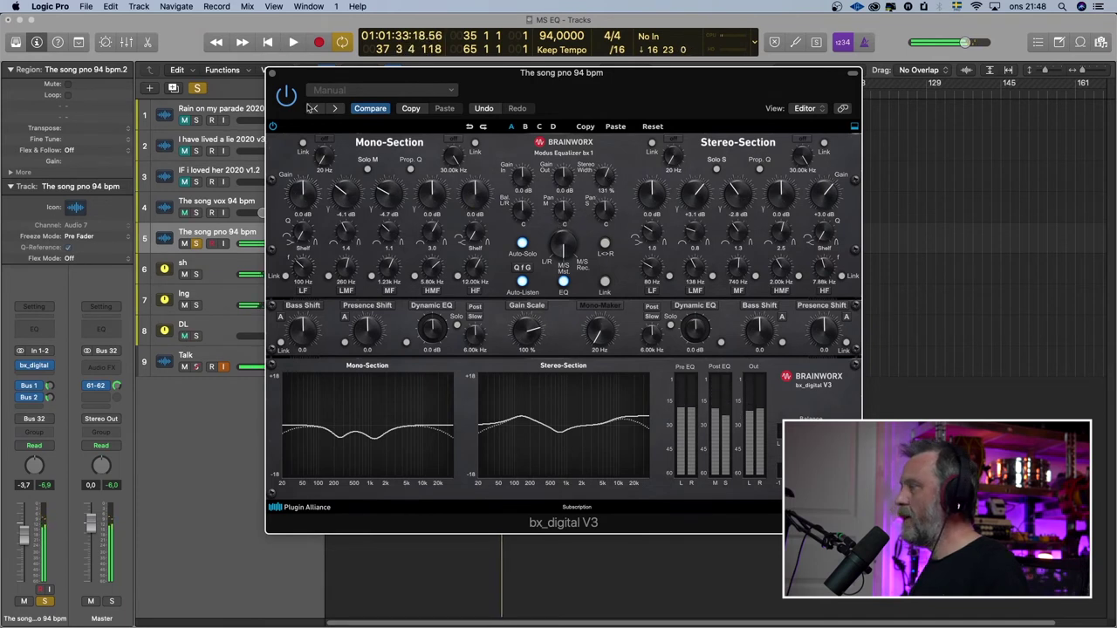
- Close the bx_digital window, unsolo the piano track, and play the full mix
left_click(272, 73)
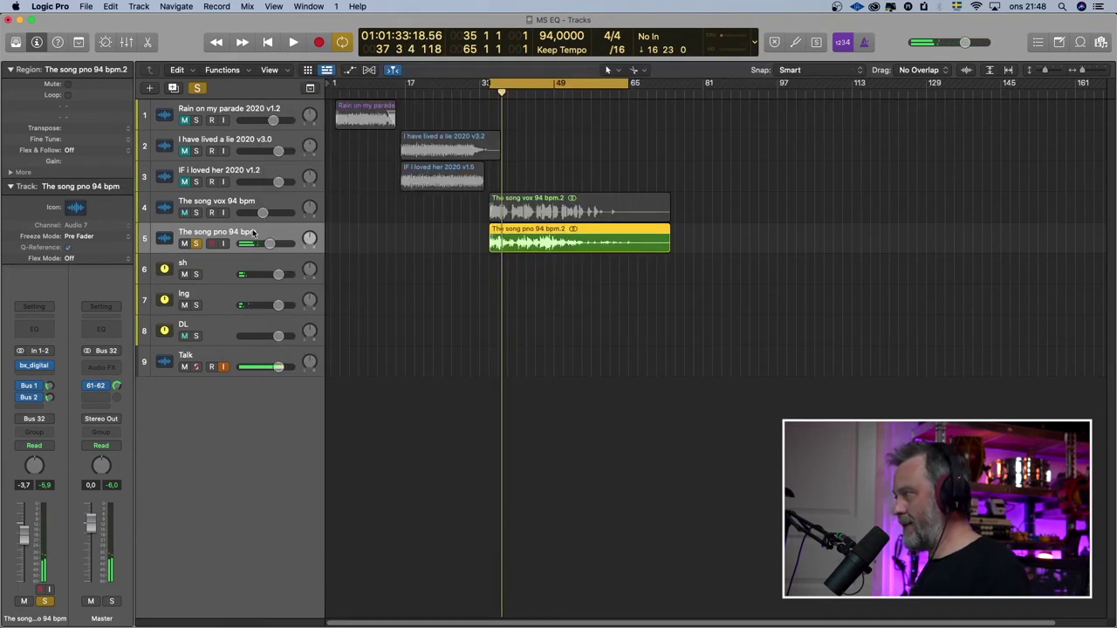
left_click(197, 244)
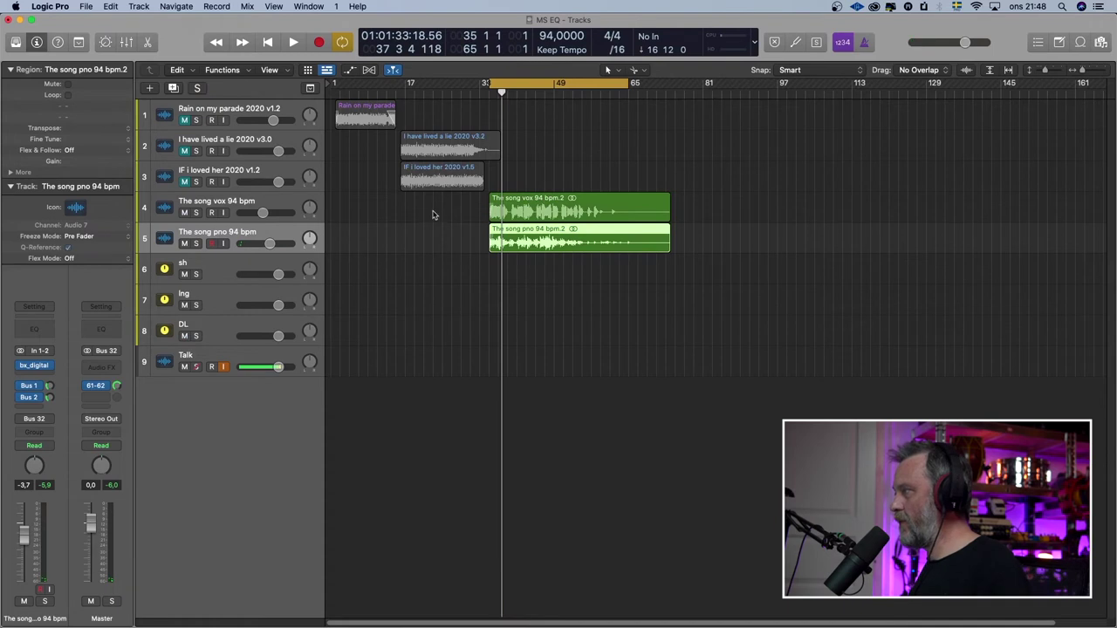
key("space")
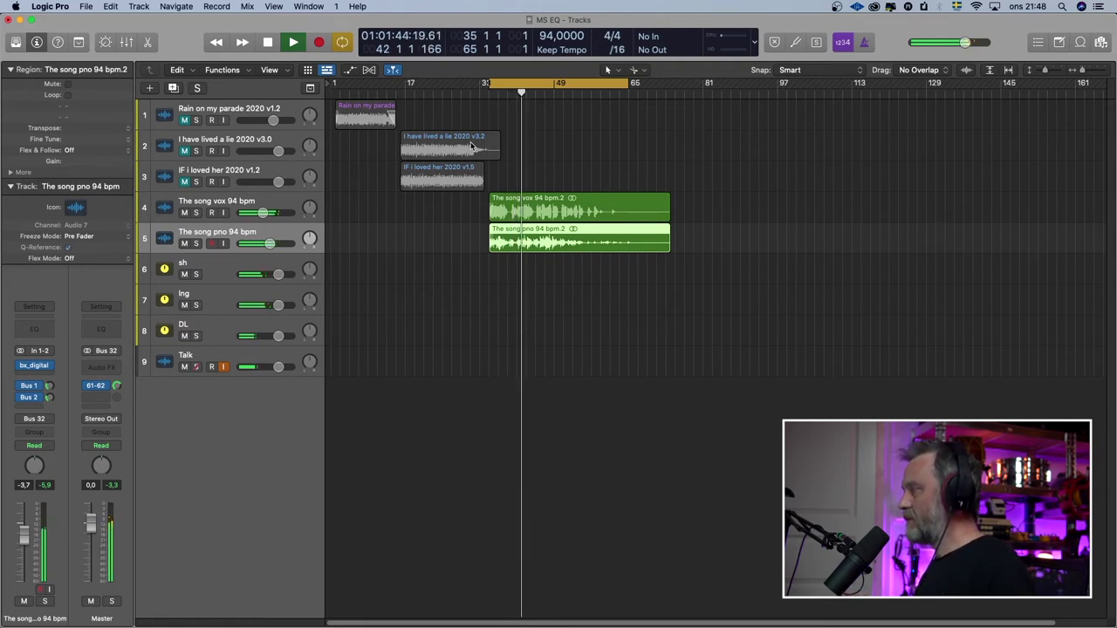
key("space")
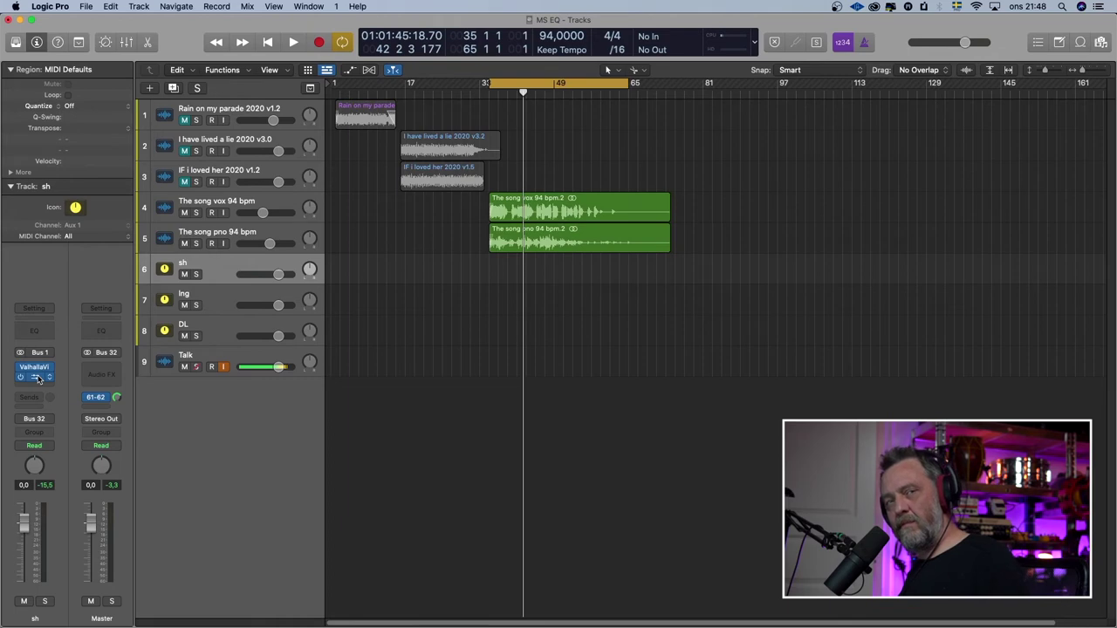
left_click(35, 377)
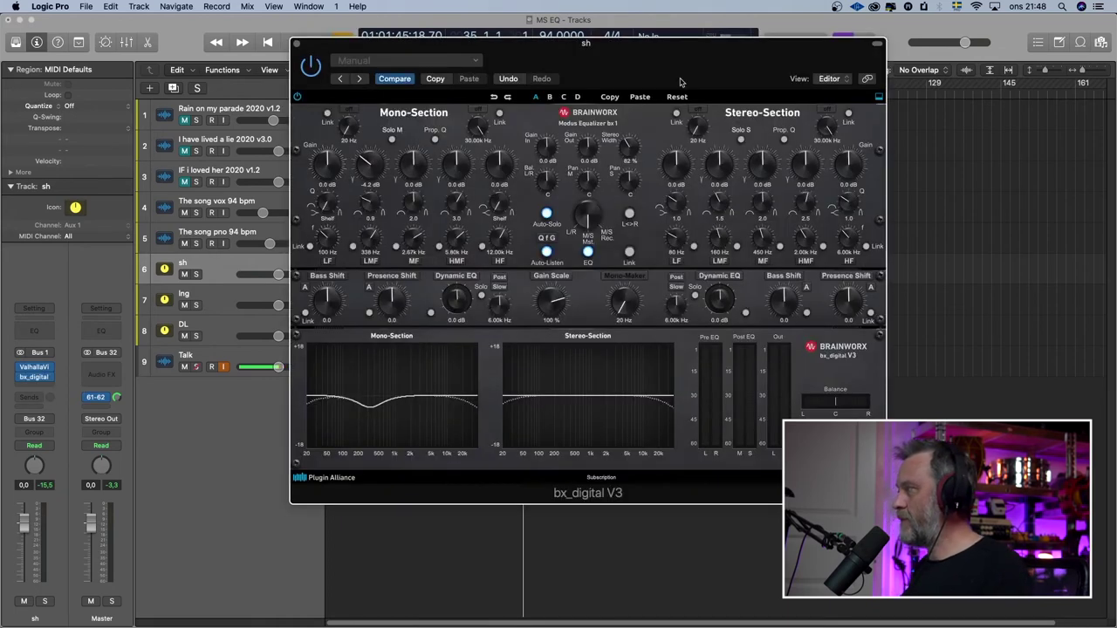
left_click_drag(681, 82, 635, 58)
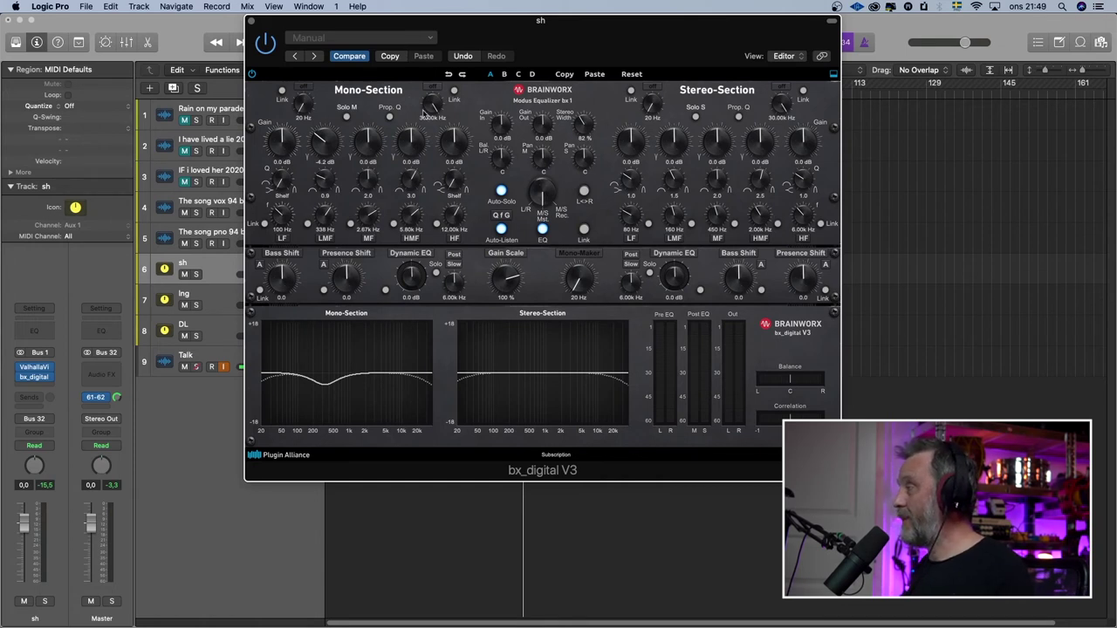
left_click(252, 22)
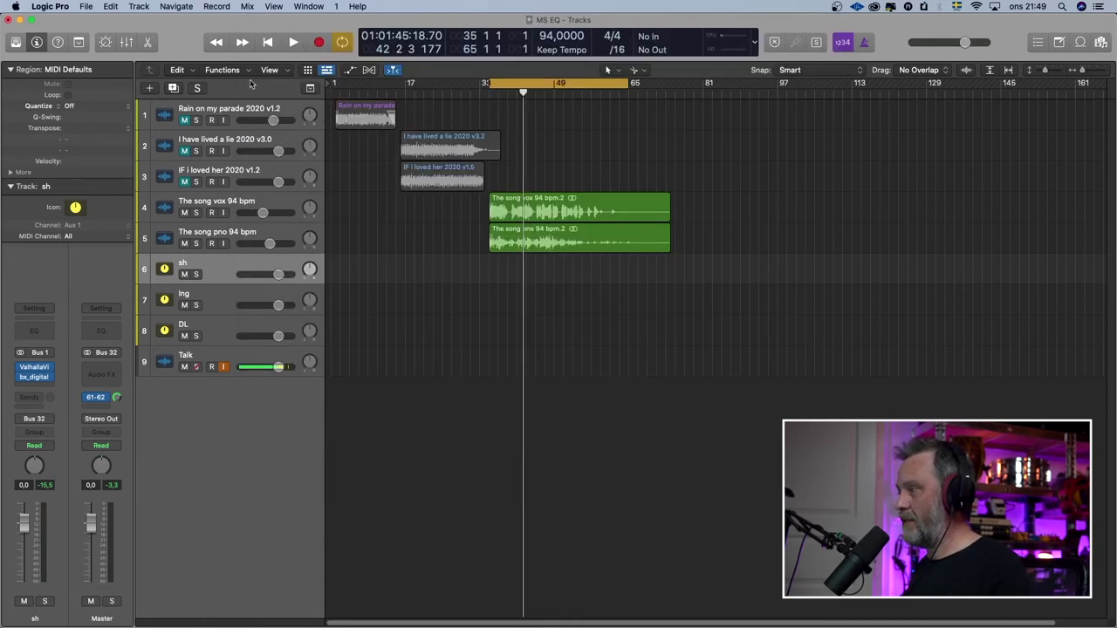
left_click(226, 297)
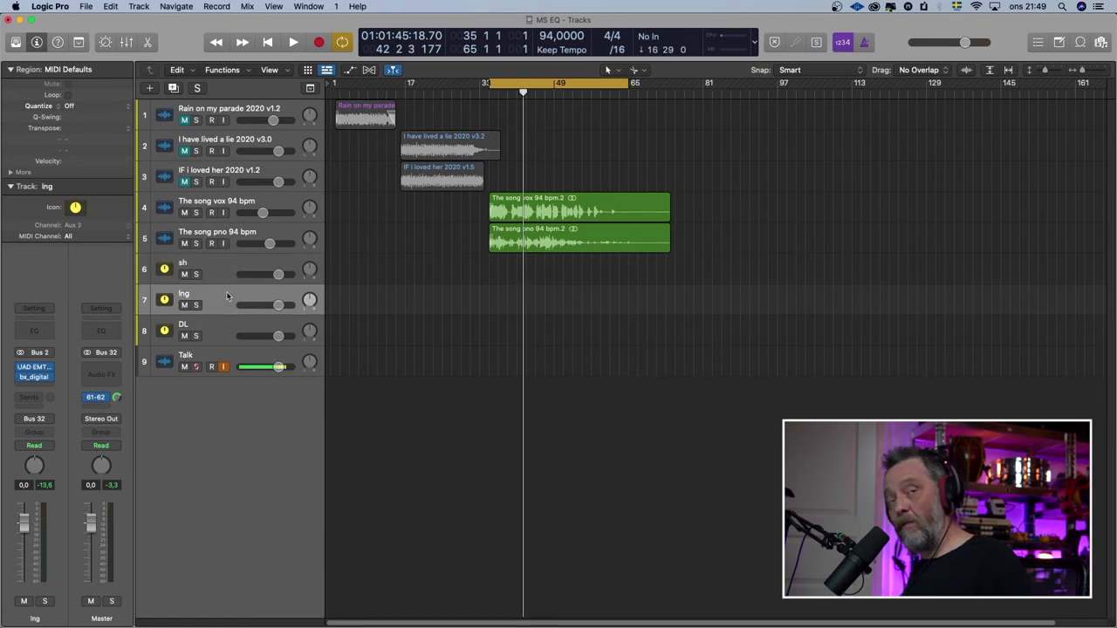
left_click(35, 368)
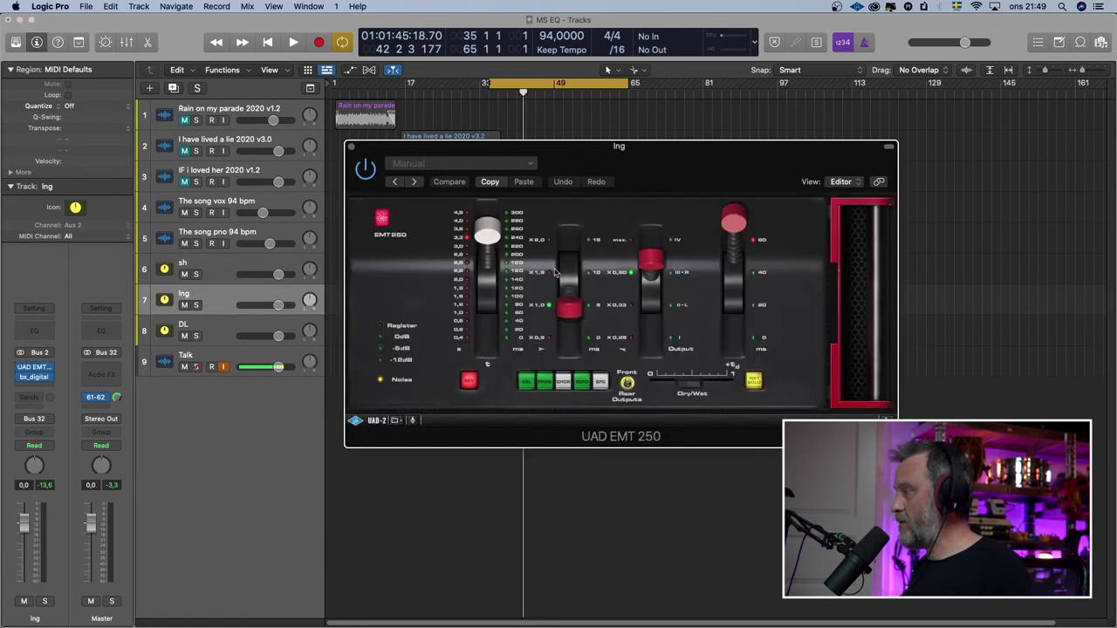
left_click(352, 147)
left_click(35, 377)
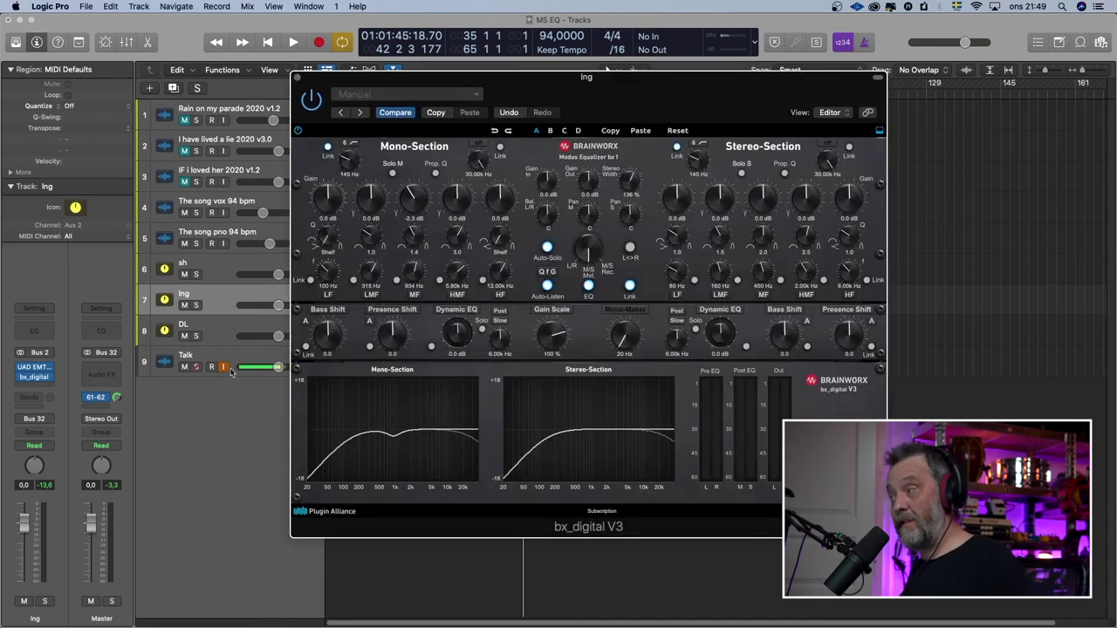
left_click_drag(635, 91, 530, 73)
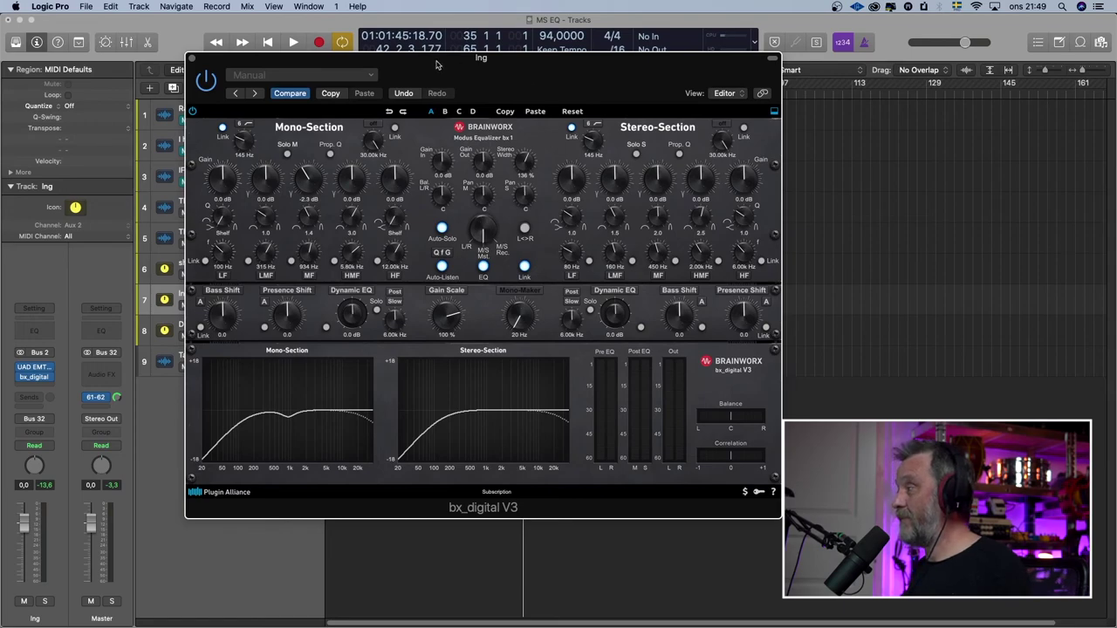
left_click(192, 59)
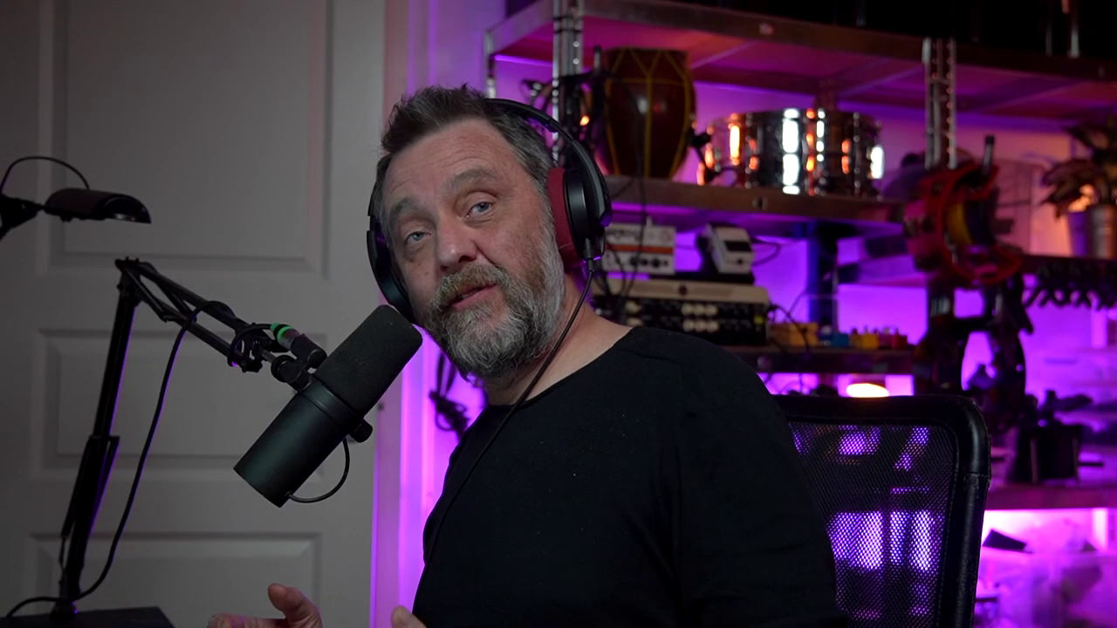